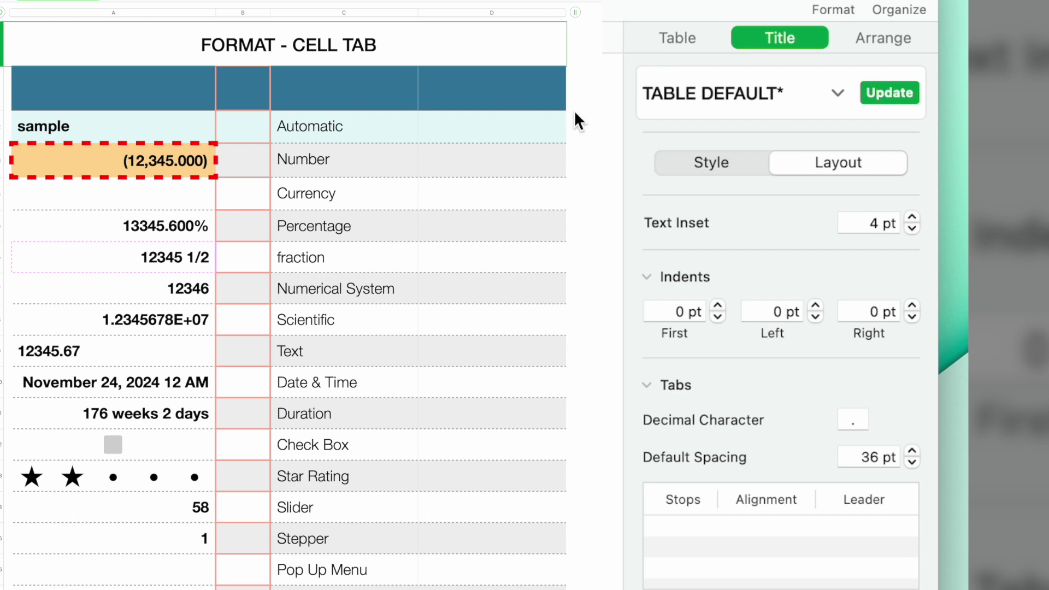
Step: Select the Automatic cell, then the table title, and show its paragraph style list
left_click(320, 138)
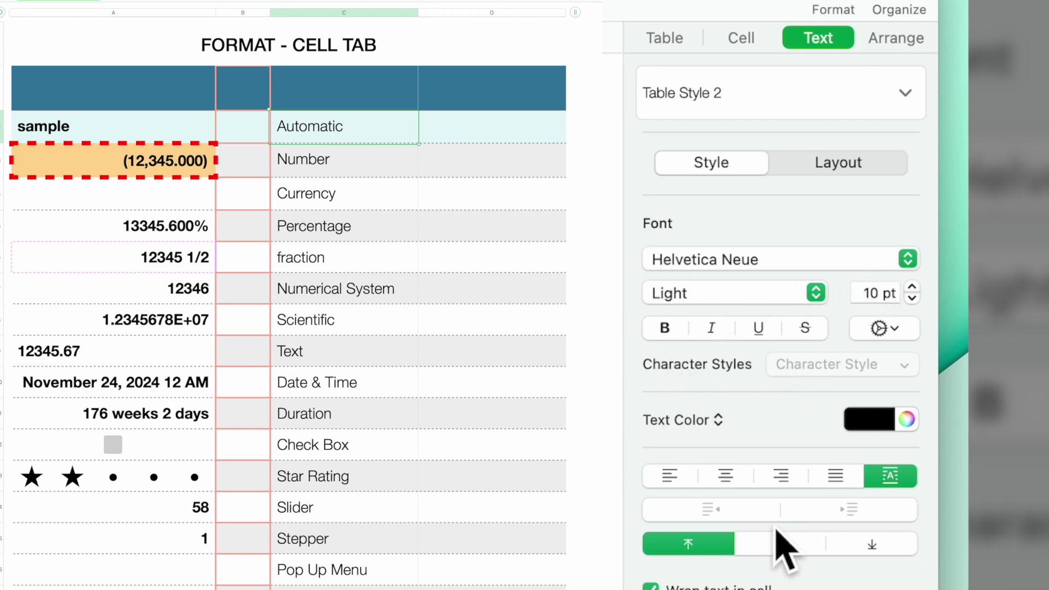
left_click(258, 60)
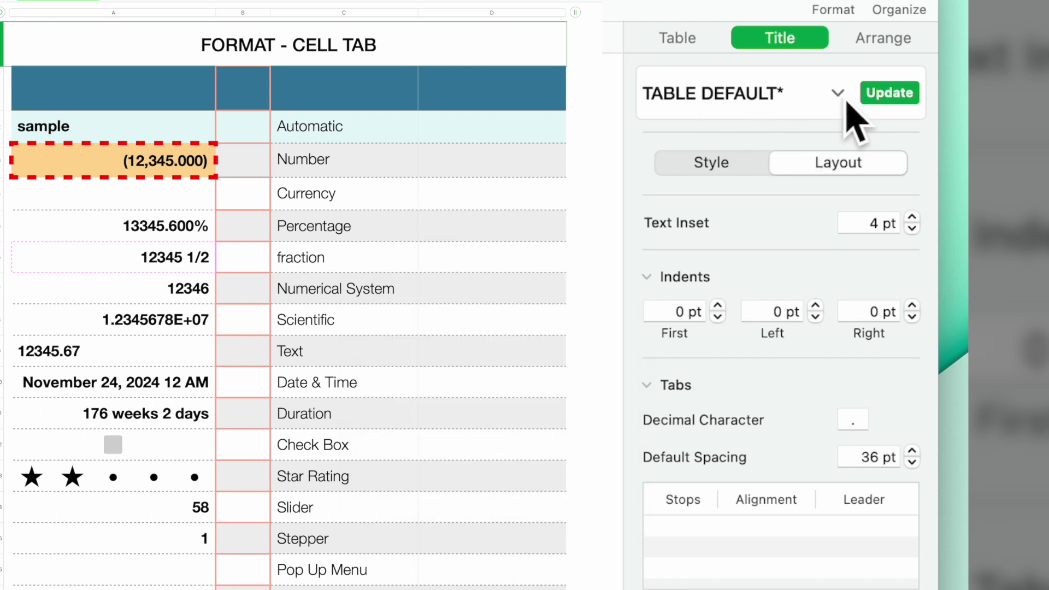
left_click(847, 103)
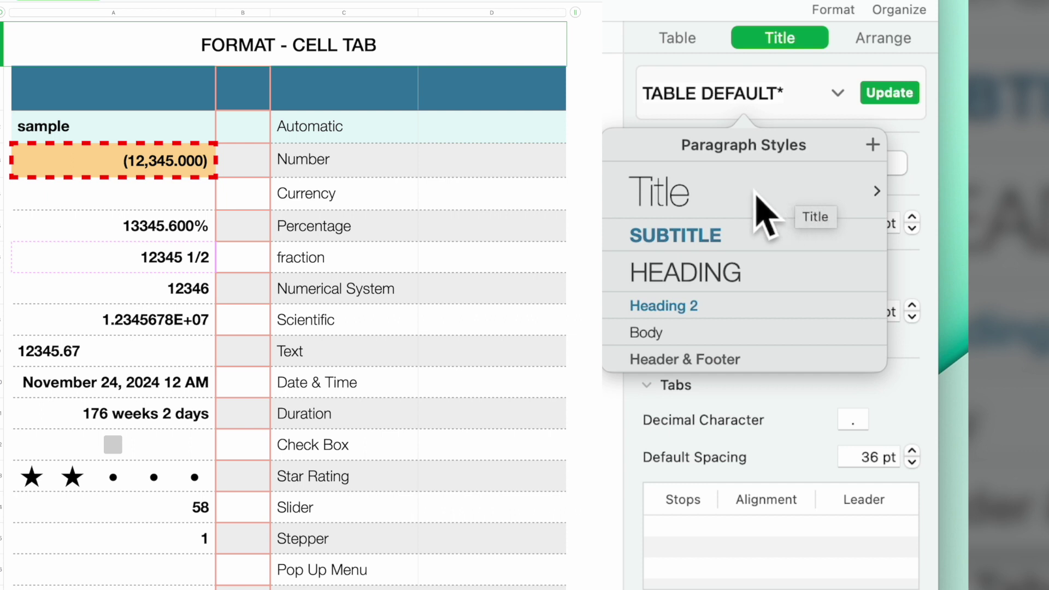
Step: Apply the Title paragraph style to the table title and change its font to Futura
left_click(754, 197)
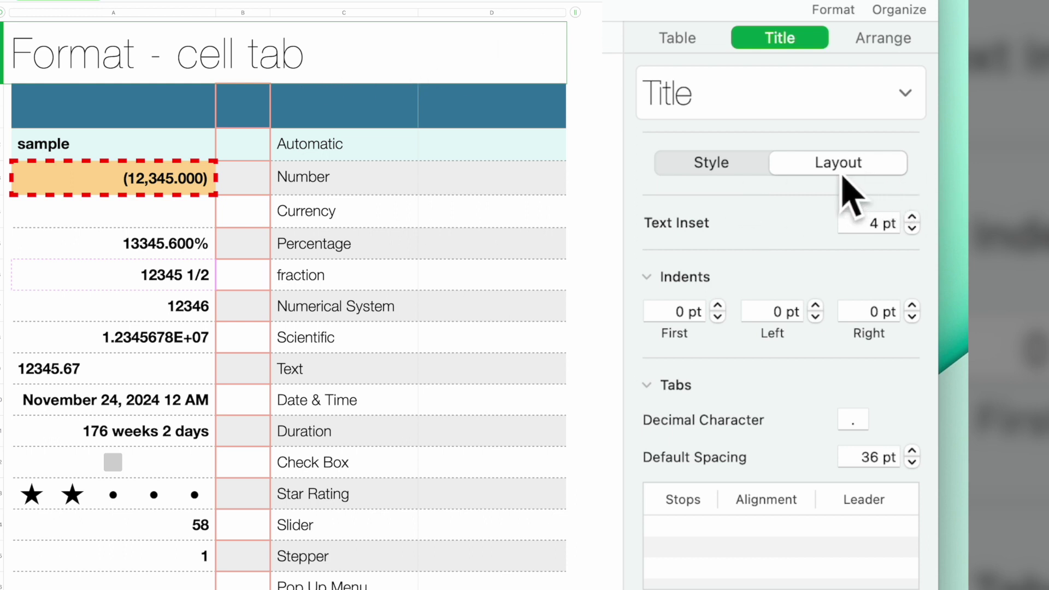
left_click(716, 174)
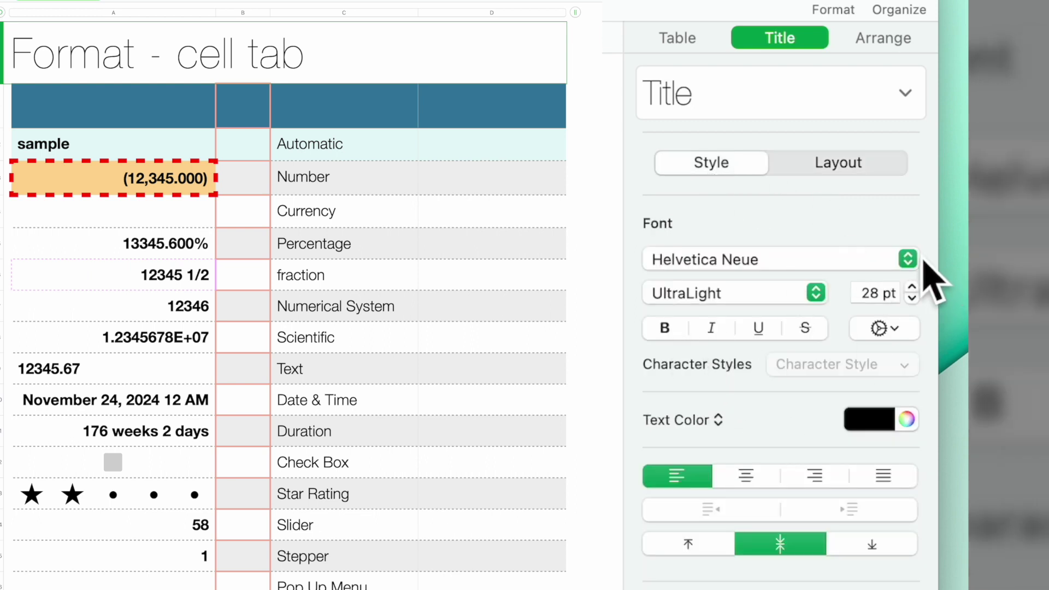
left_click(917, 261)
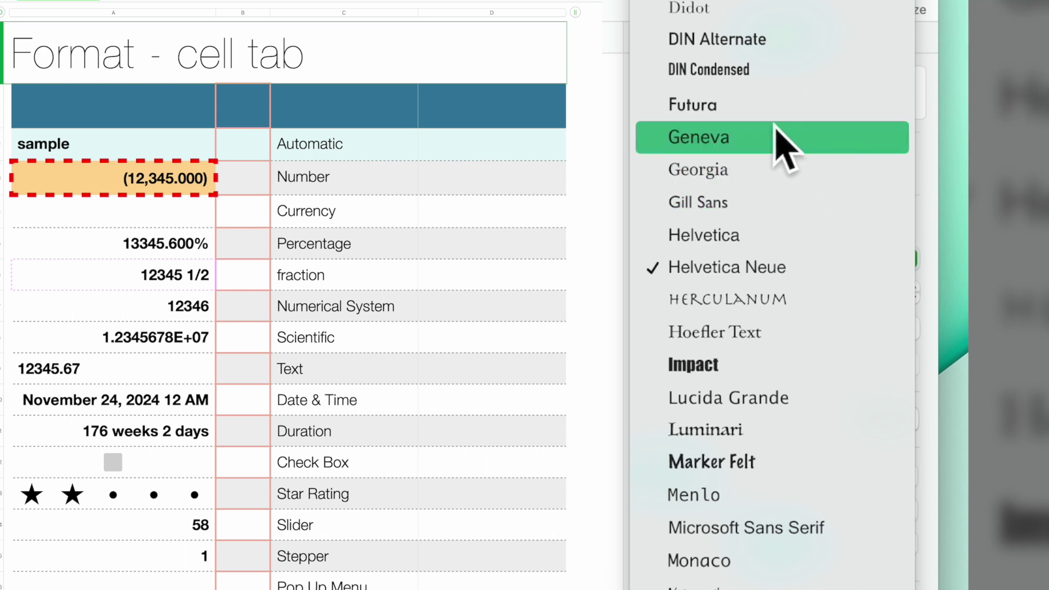
left_click(768, 113)
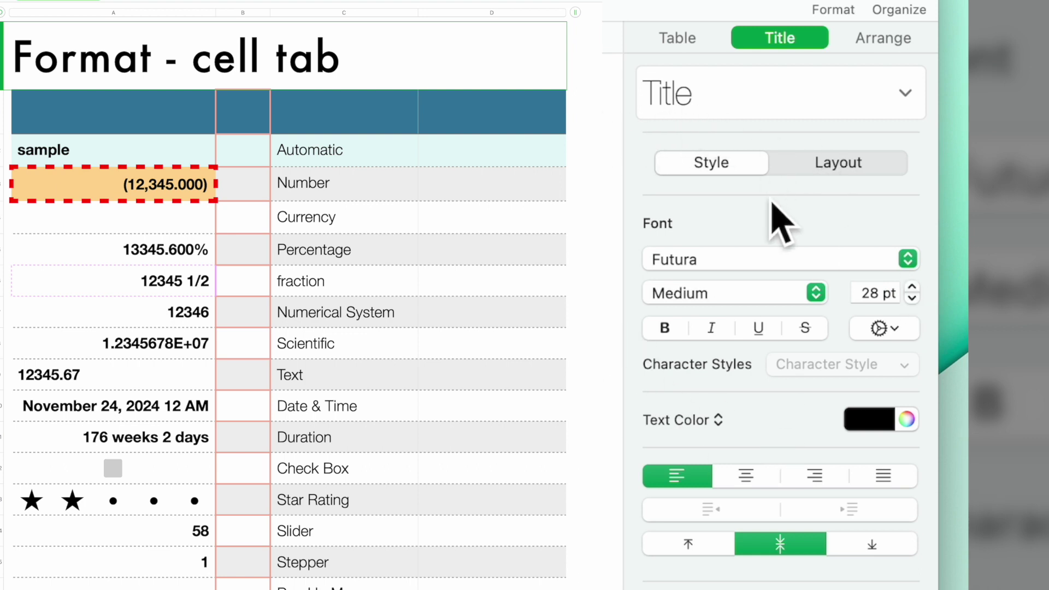
left_click(850, 180)
Step: Set the empty Currency-row cell's font to Marker Felt
left_click(711, 164)
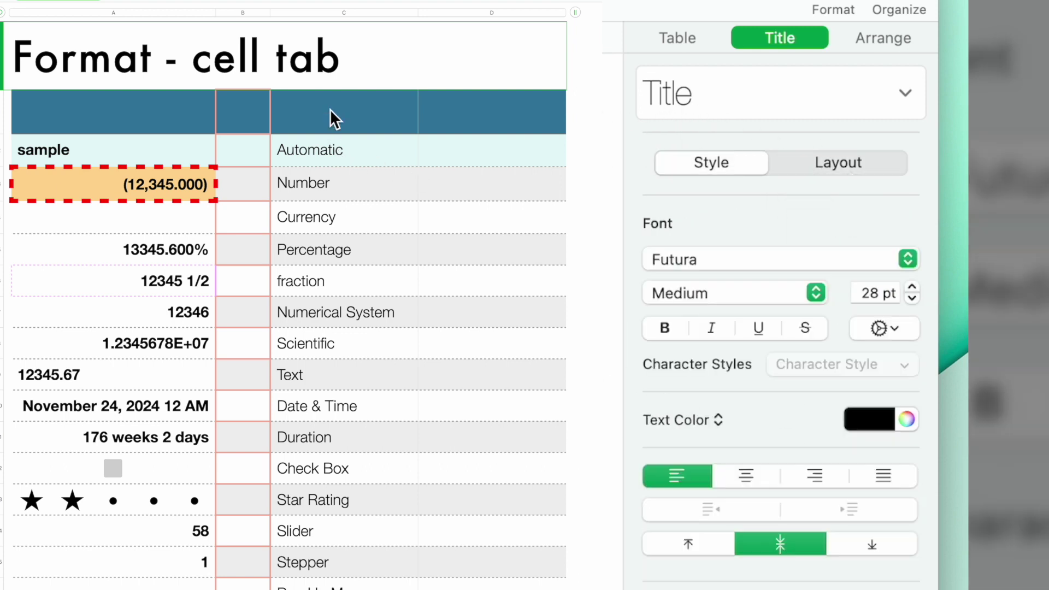
left_click(326, 158)
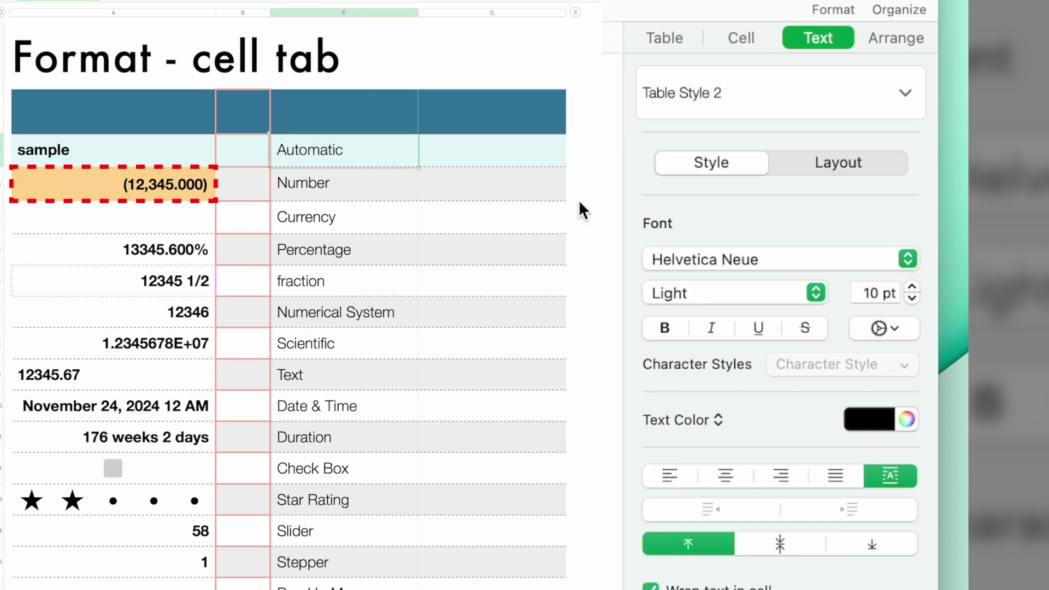
left_click(484, 213)
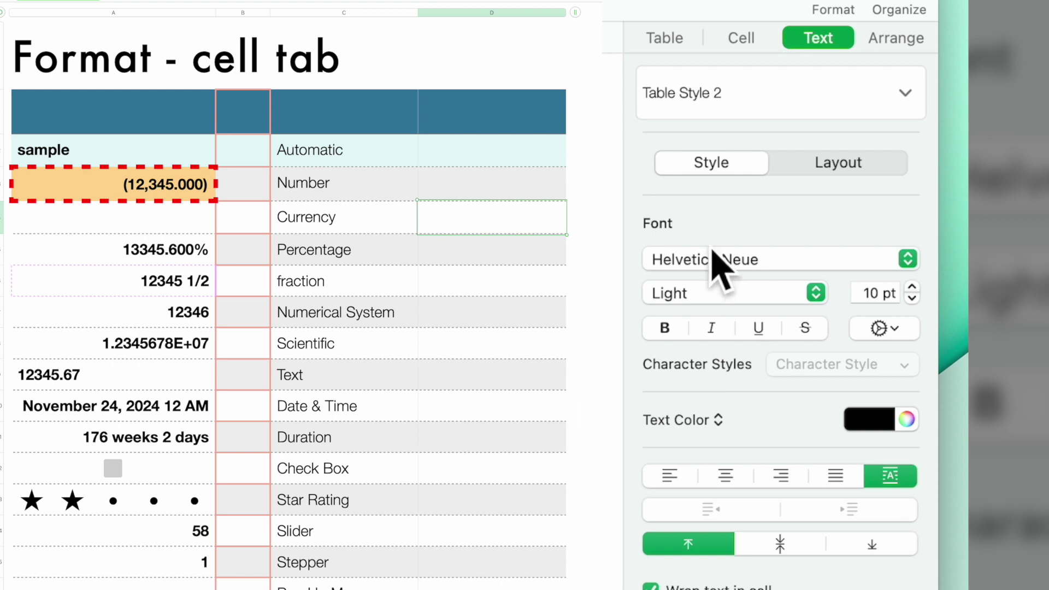
left_click(909, 260)
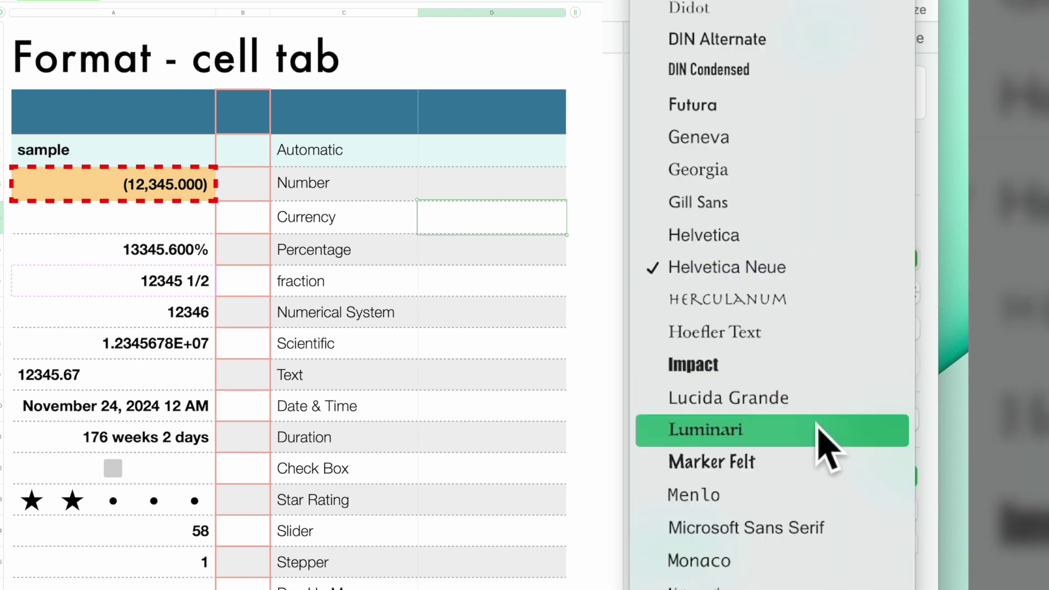
left_click(832, 465)
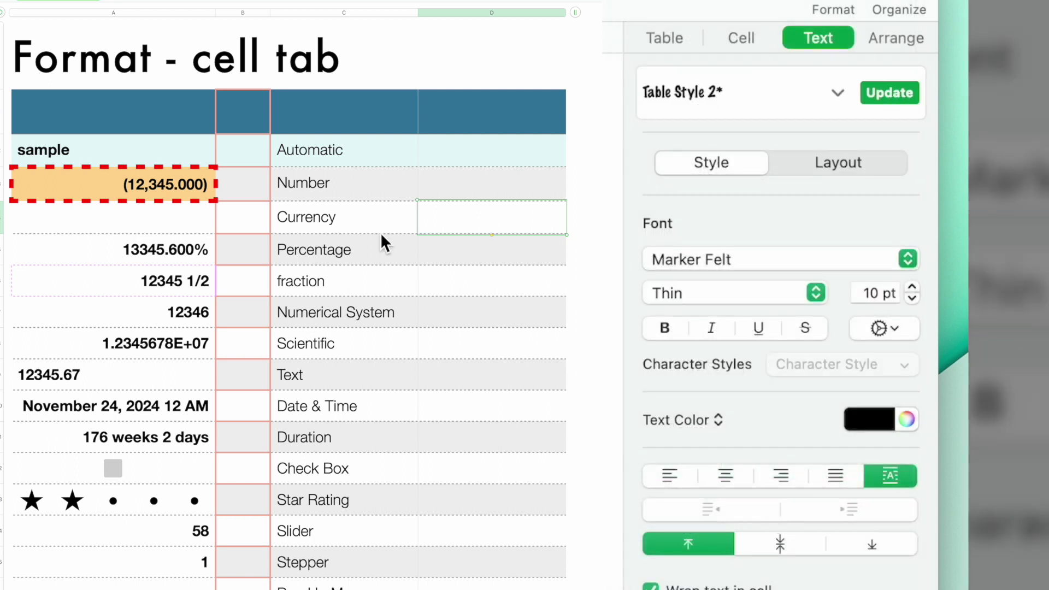
Step: Set the Automatic cell's text to Marker Felt, bold, italic and underlined
left_click(321, 160)
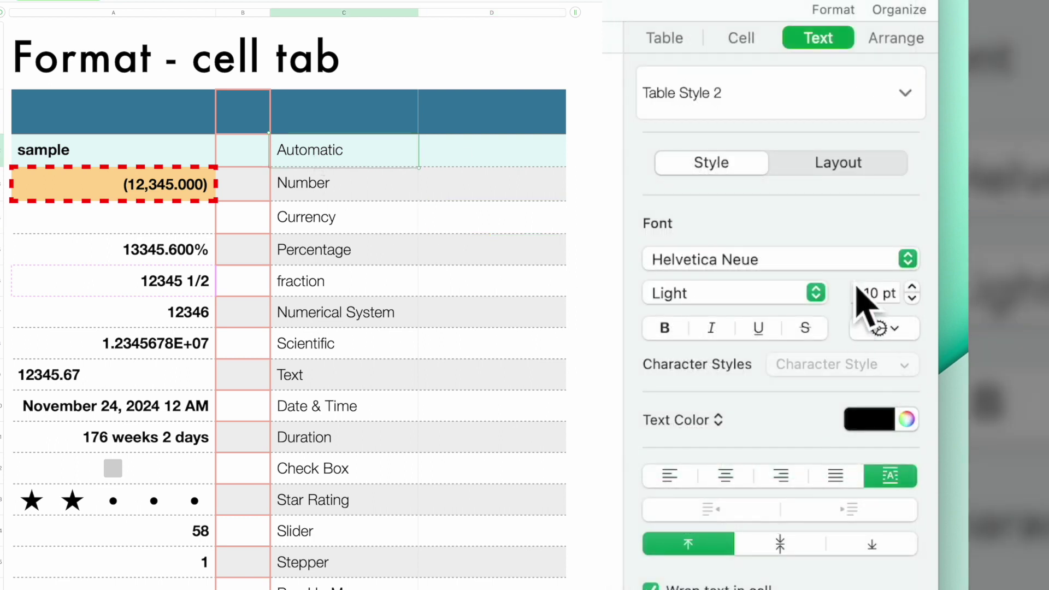
left_click(908, 260)
left_click(832, 465)
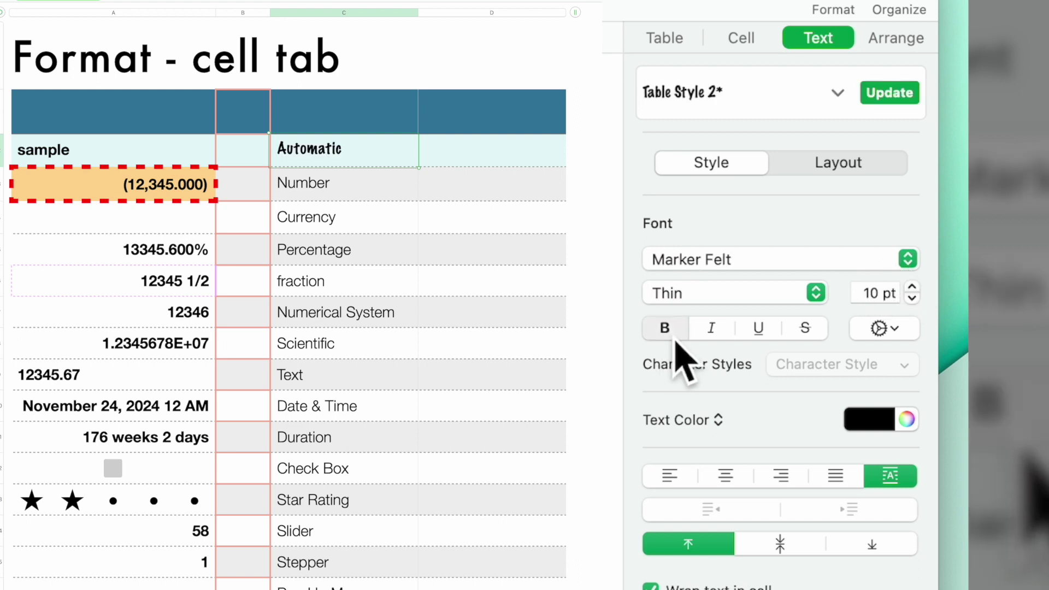
left_click(673, 335)
left_click(712, 330)
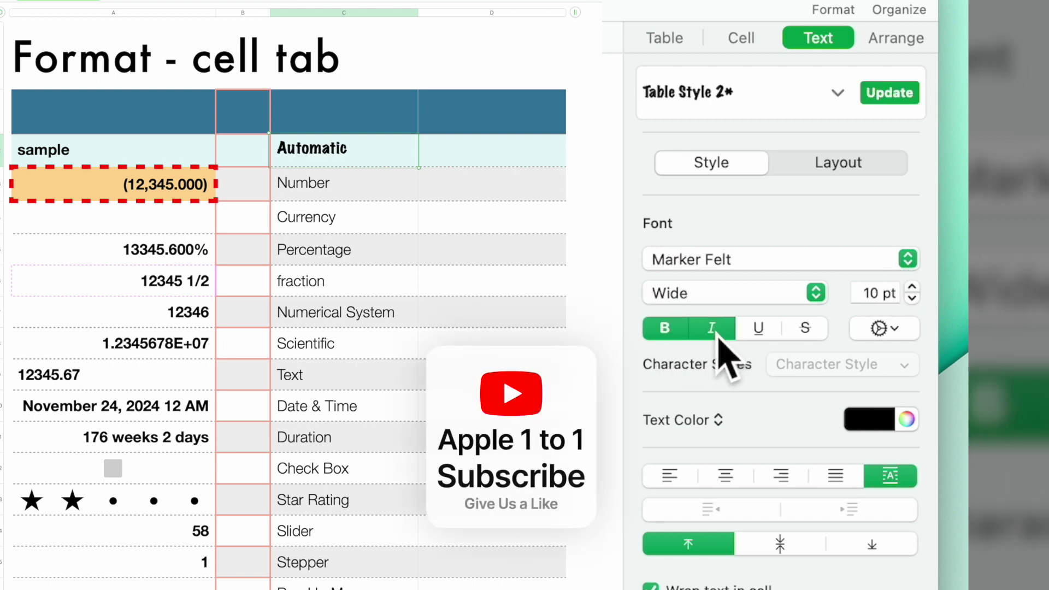
left_click(768, 334)
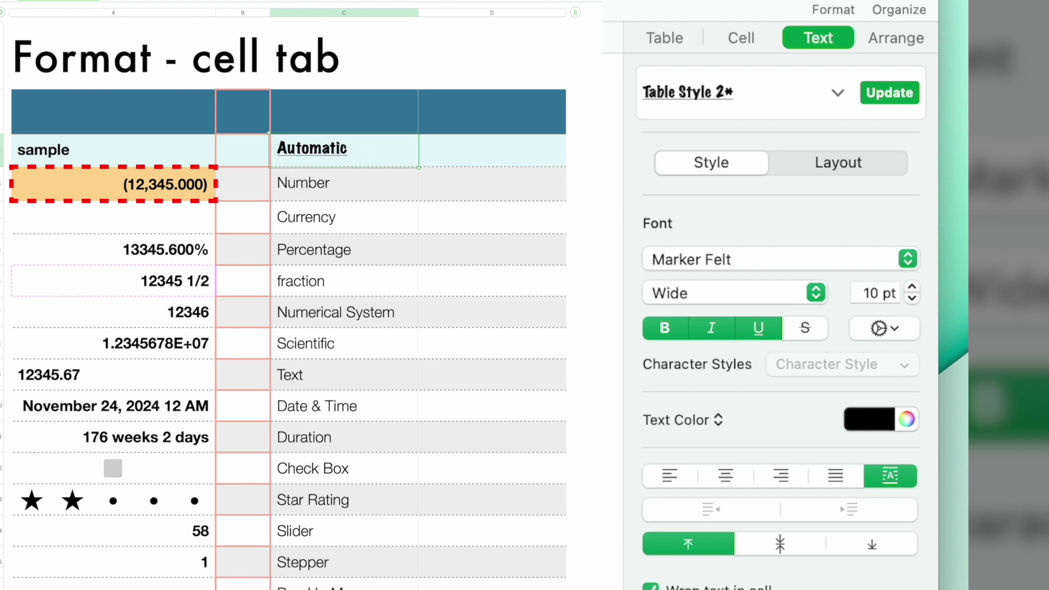
Step: Toggle strikethrough and settle the Automatic text on the Marker Felt Thin typeface
left_click(820, 337)
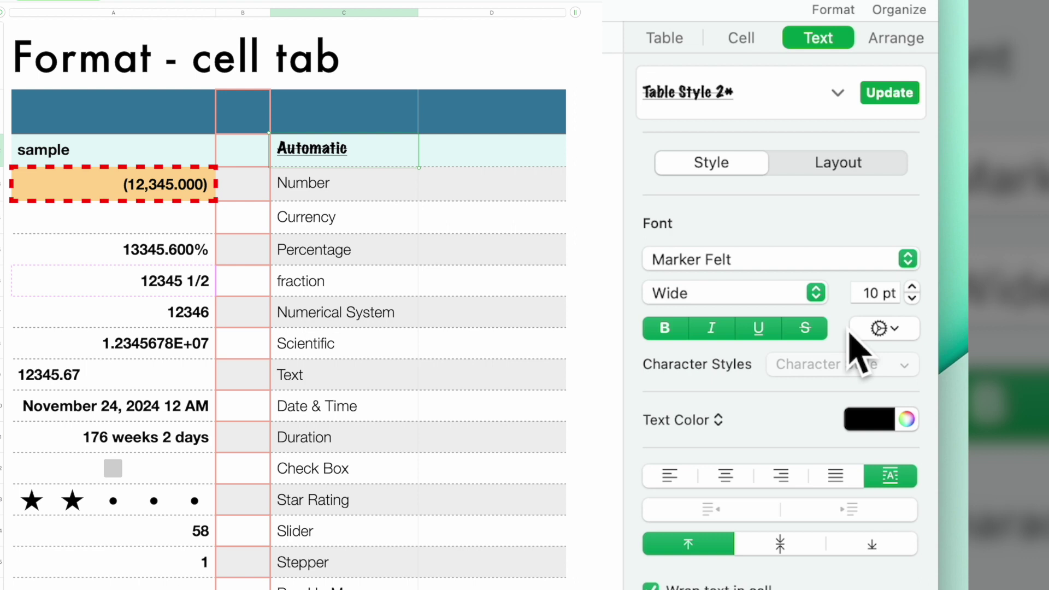
left_click(680, 295)
left_click(680, 280)
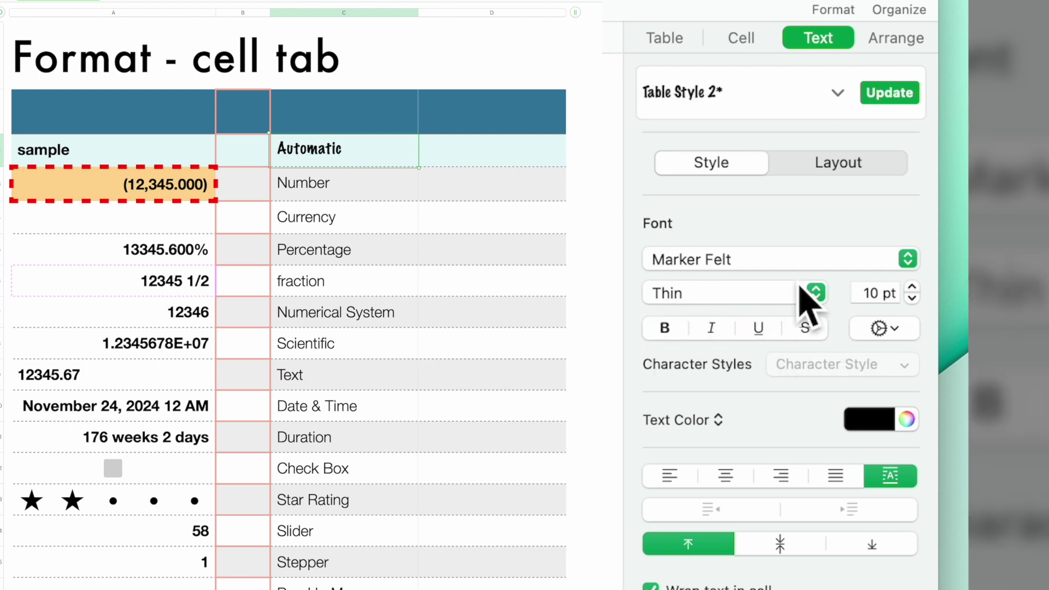
left_click(814, 292)
left_click(811, 334)
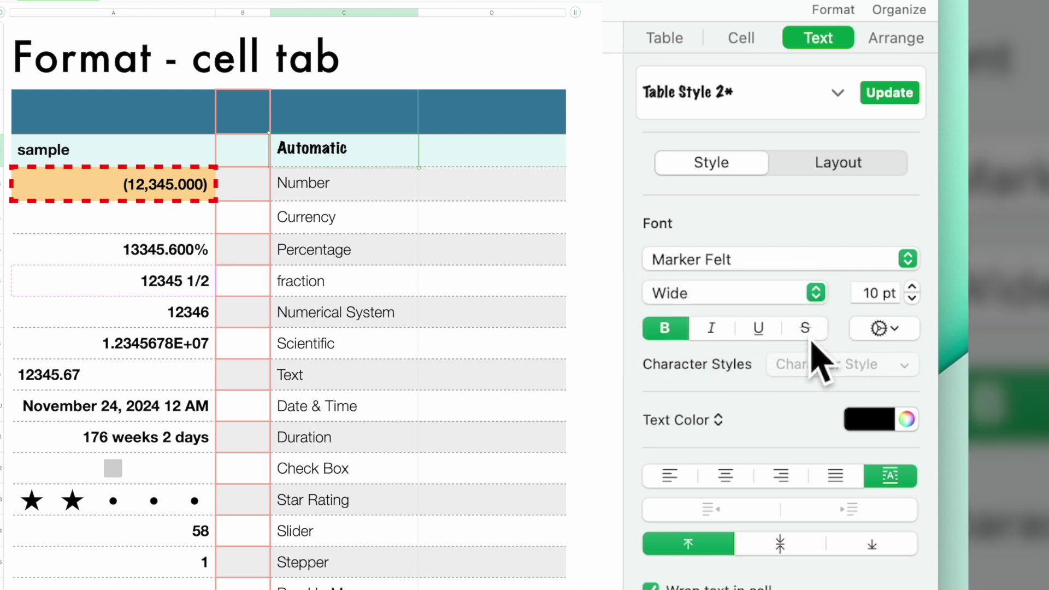
left_click(818, 293)
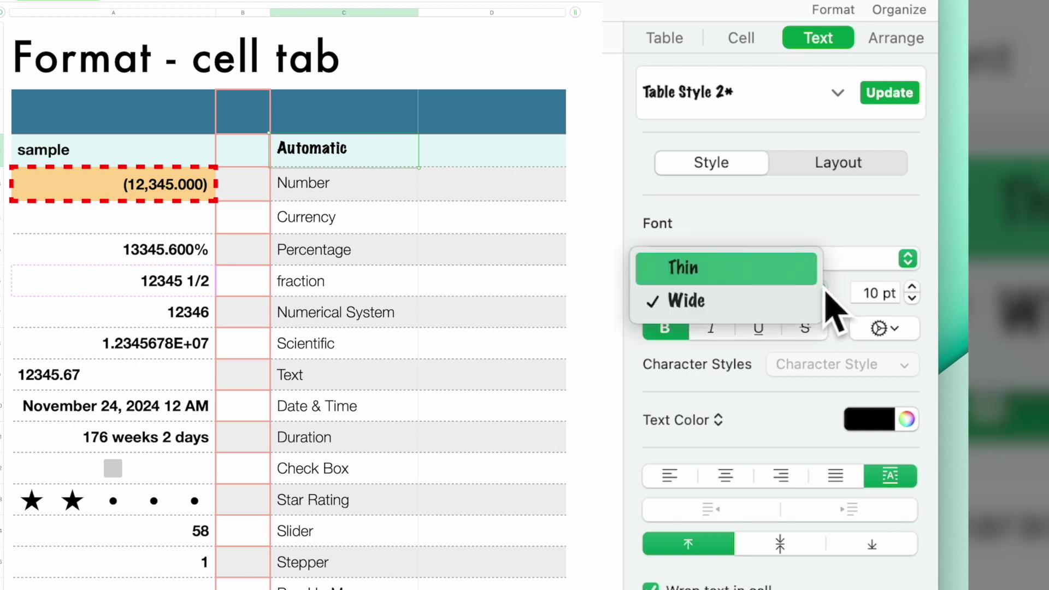
left_click(790, 270)
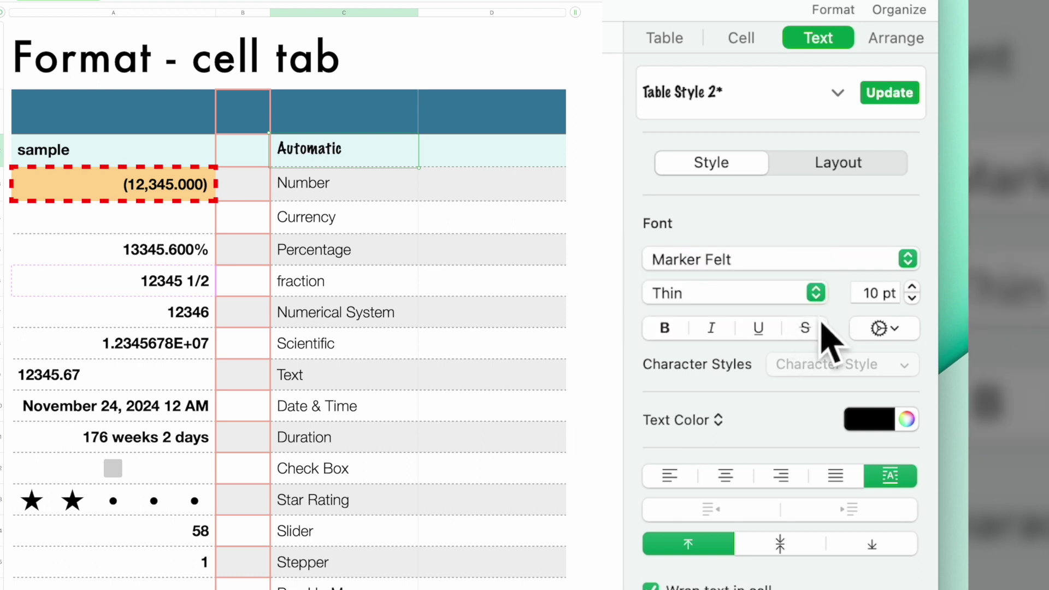
Step: Keep the Automatic text at 10 pt and give it a blue gradient fill
left_click(912, 289)
left_click(912, 288)
left_click(912, 288)
left_click(912, 288)
left_click(913, 288)
left_click(912, 288)
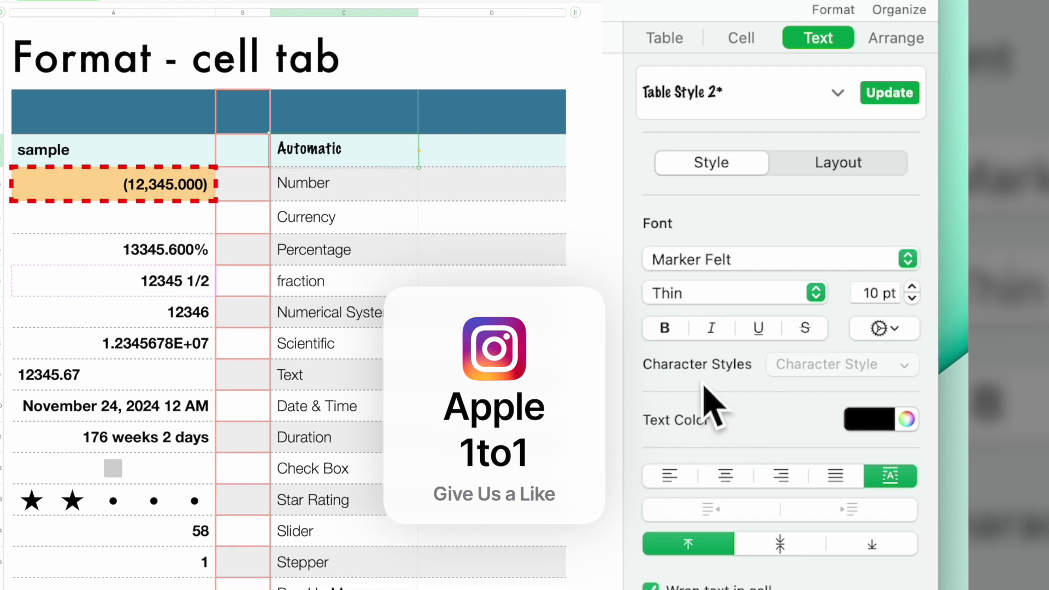
left_click(719, 421)
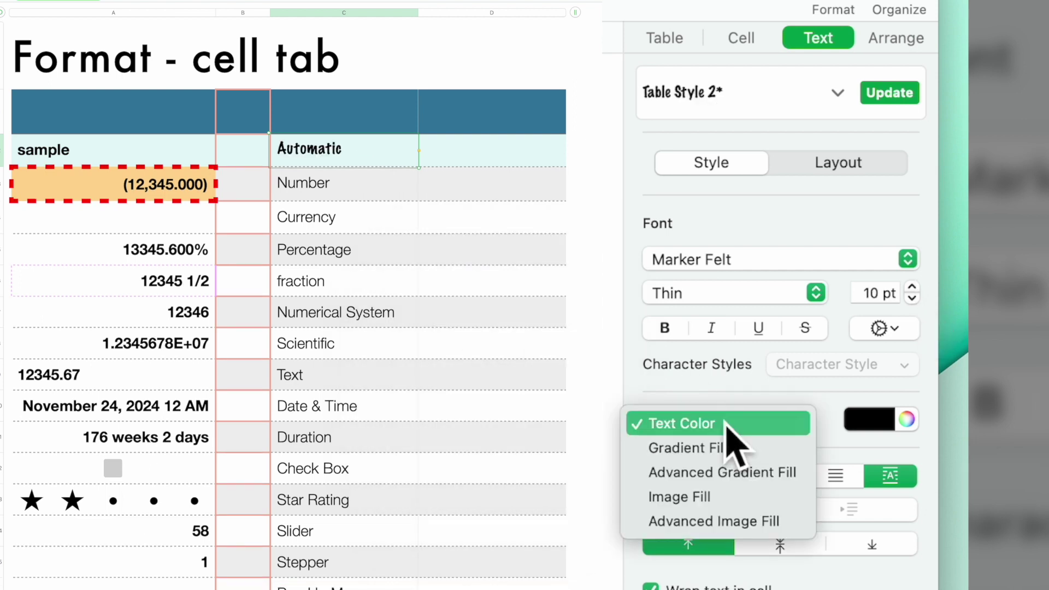
left_click(754, 449)
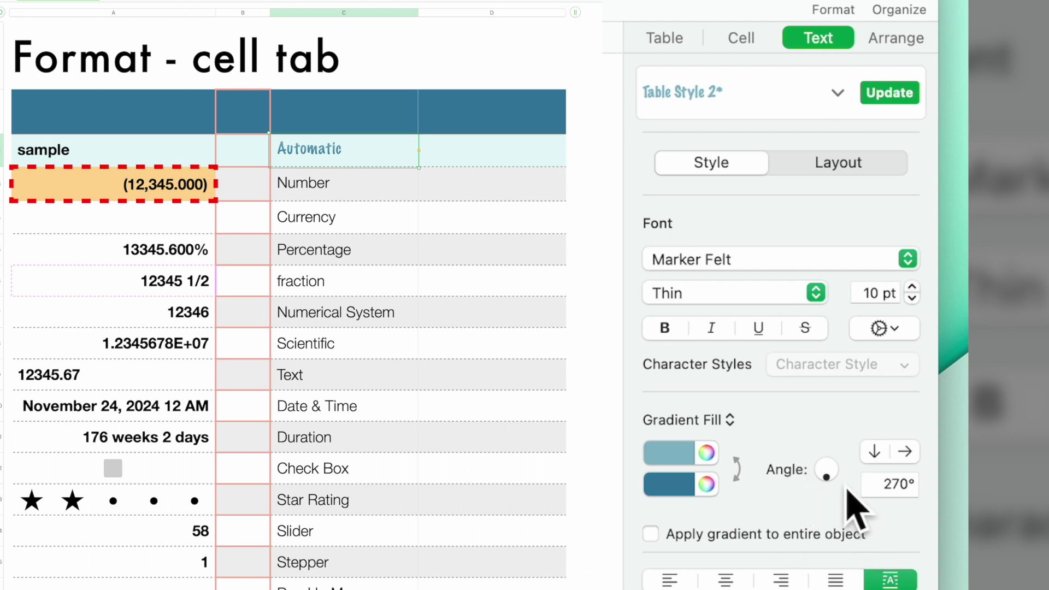
Step: Justify the Automatic text horizontally and align it to the bottom of its cell
left_click_drag(839, 484, 834, 478)
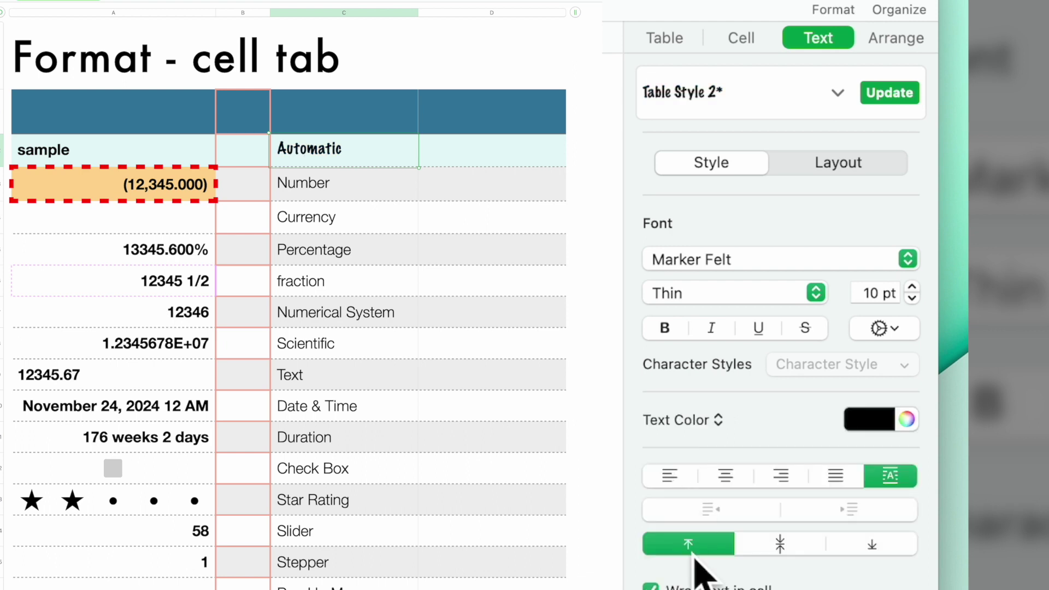
left_click(675, 483)
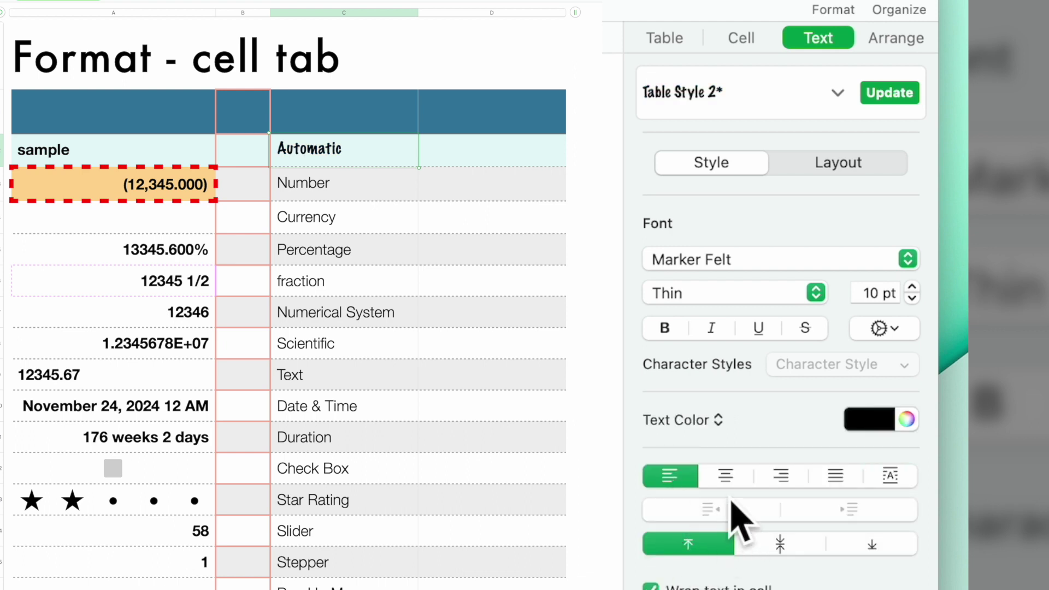
left_click(729, 474)
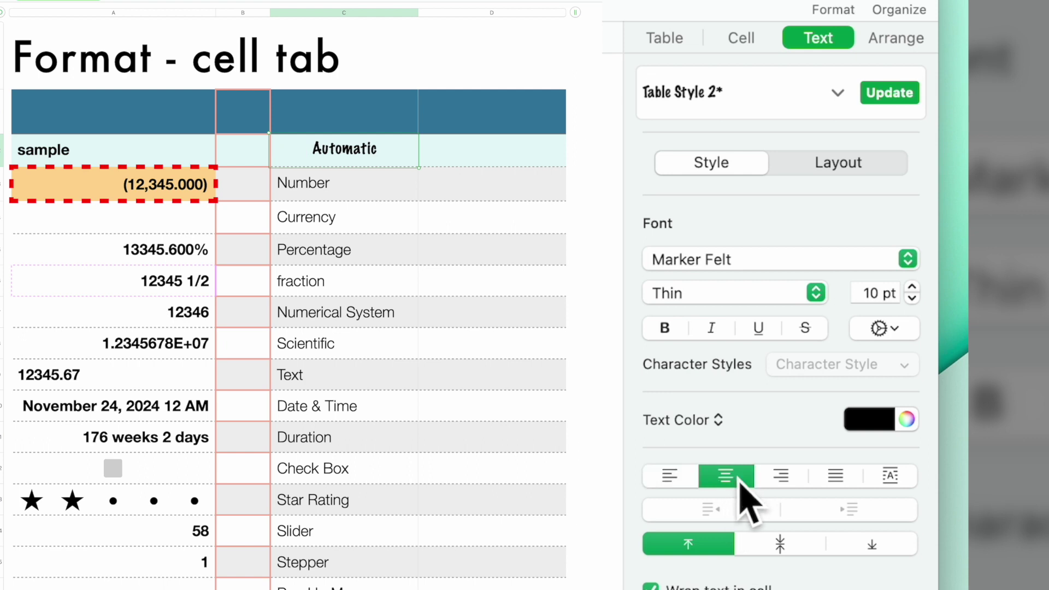
left_click(790, 480)
left_click(846, 482)
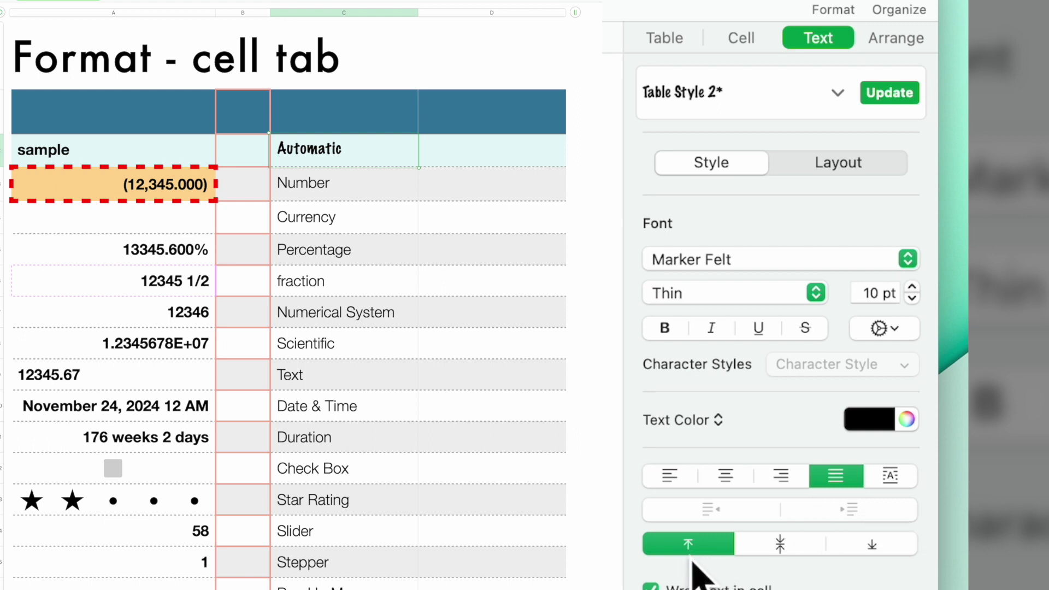
left_click(793, 552)
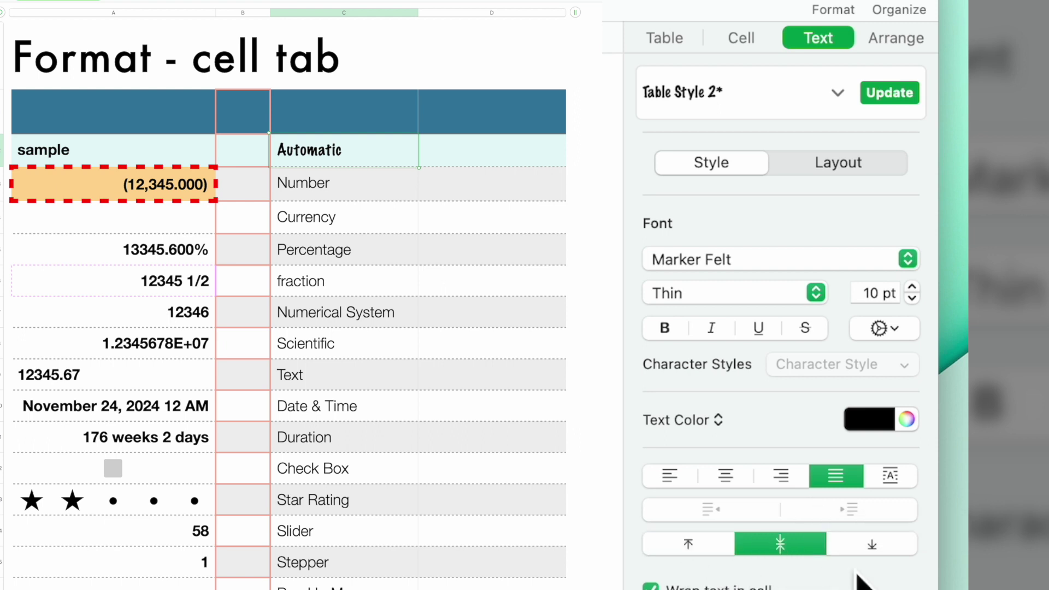
left_click(889, 553)
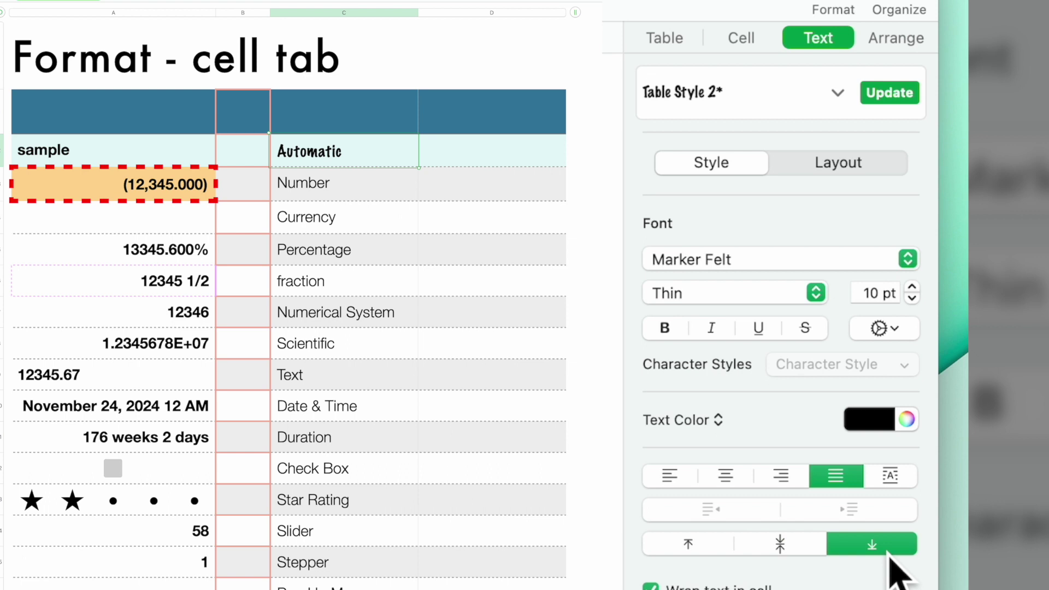
scroll(885, 578, "down", 5)
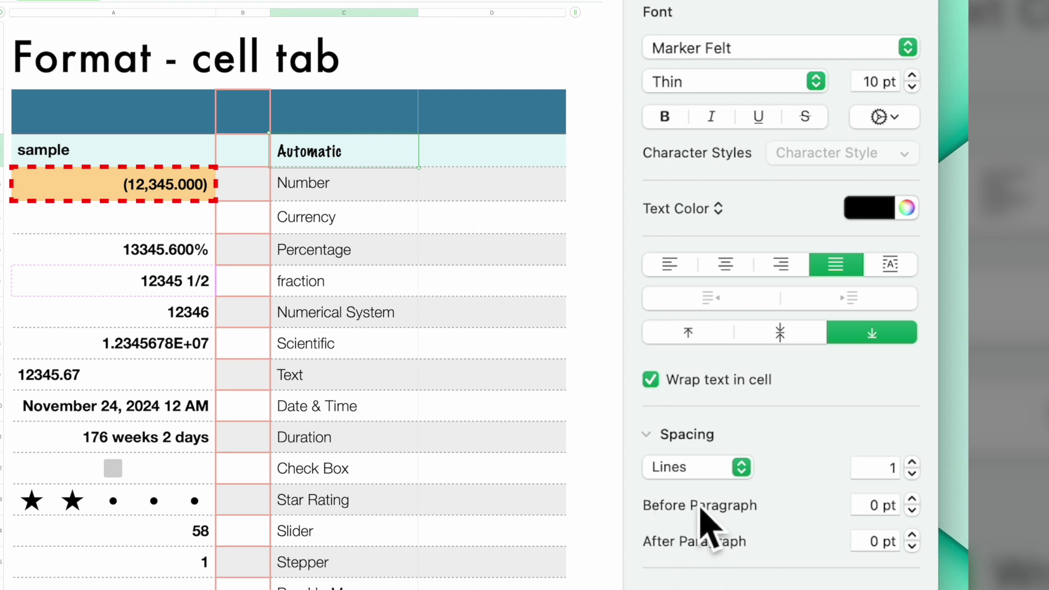
left_click(742, 470)
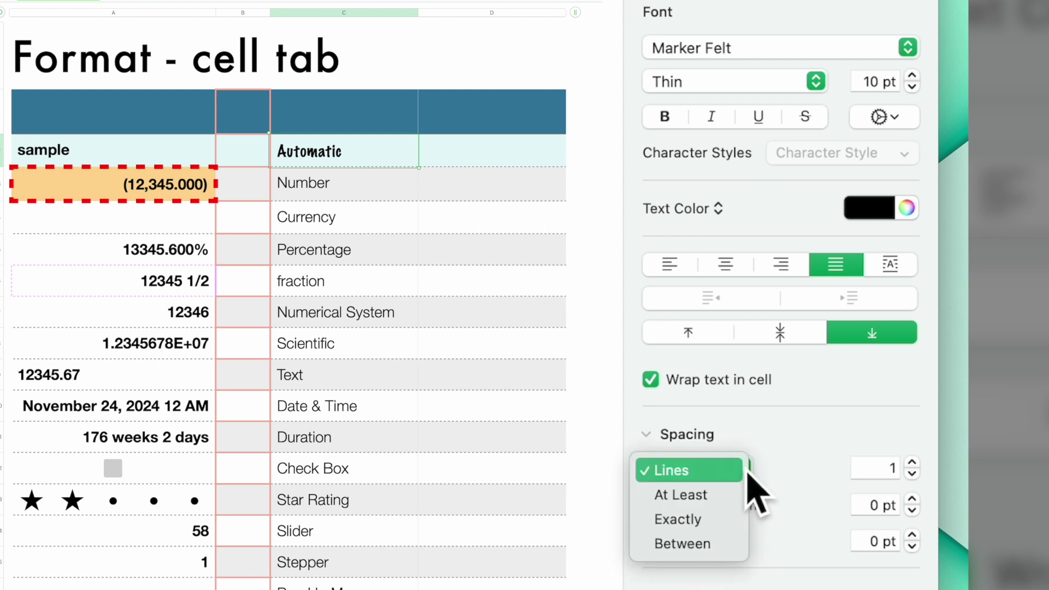
left_click(750, 471)
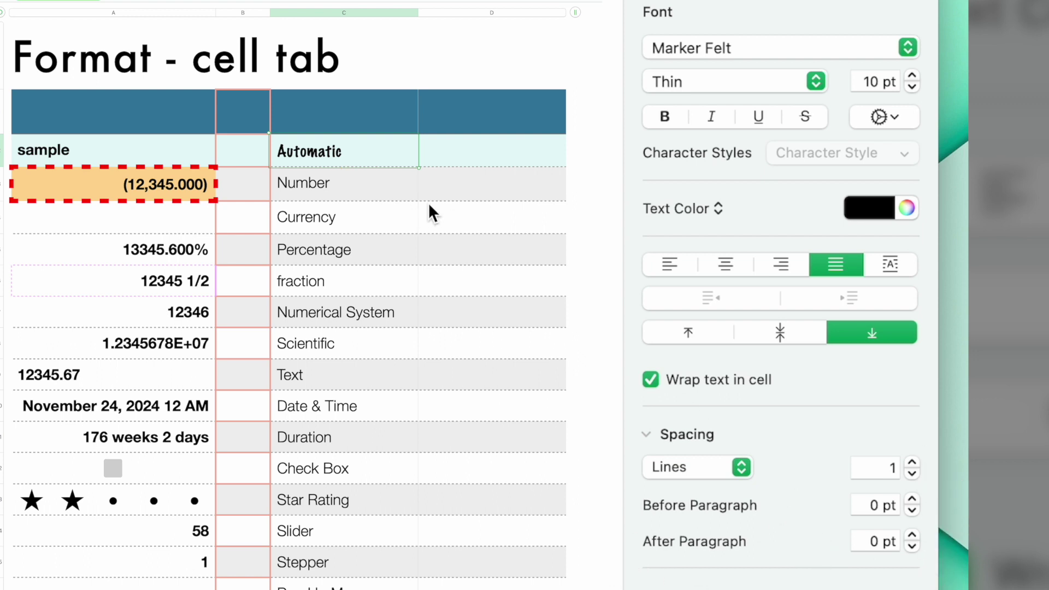
Step: Set the Automatic cell's text inset to 2 pt in the Layout settings
scroll(860, 47, "up", 3)
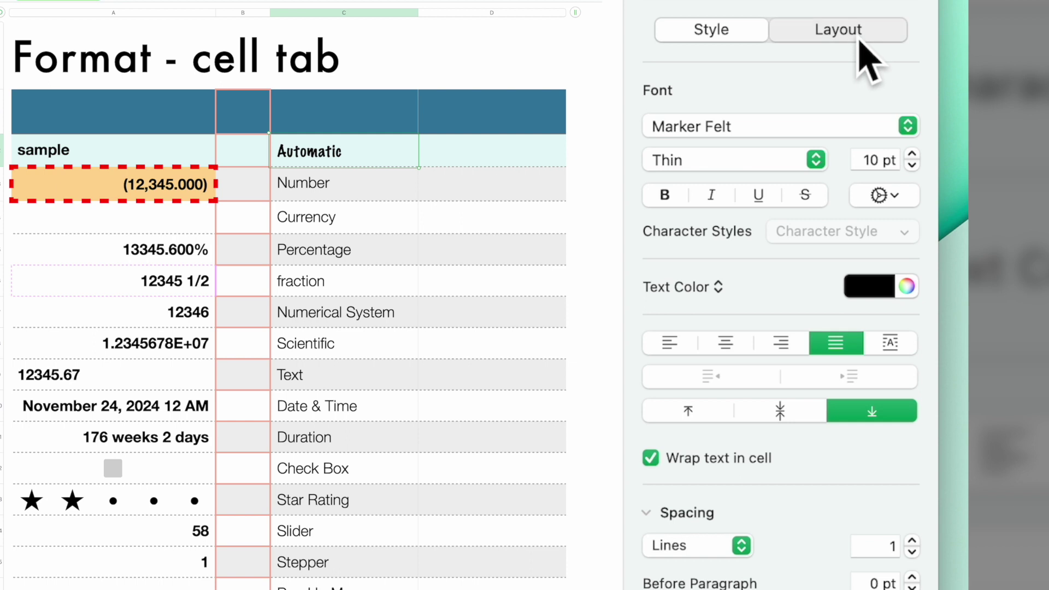
left_click(861, 44)
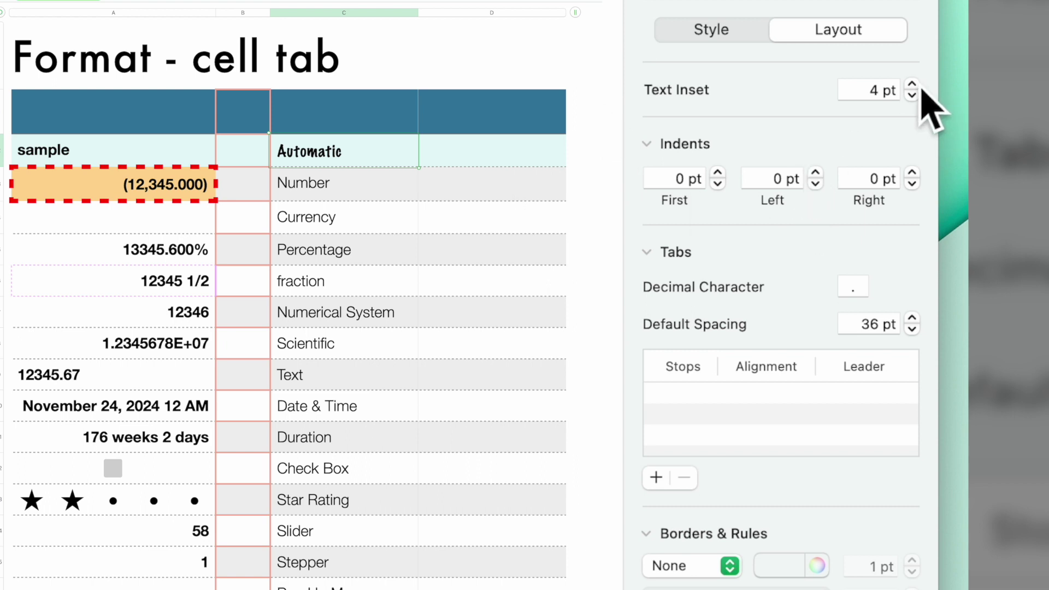
left_click_drag(913, 84, 912, 84)
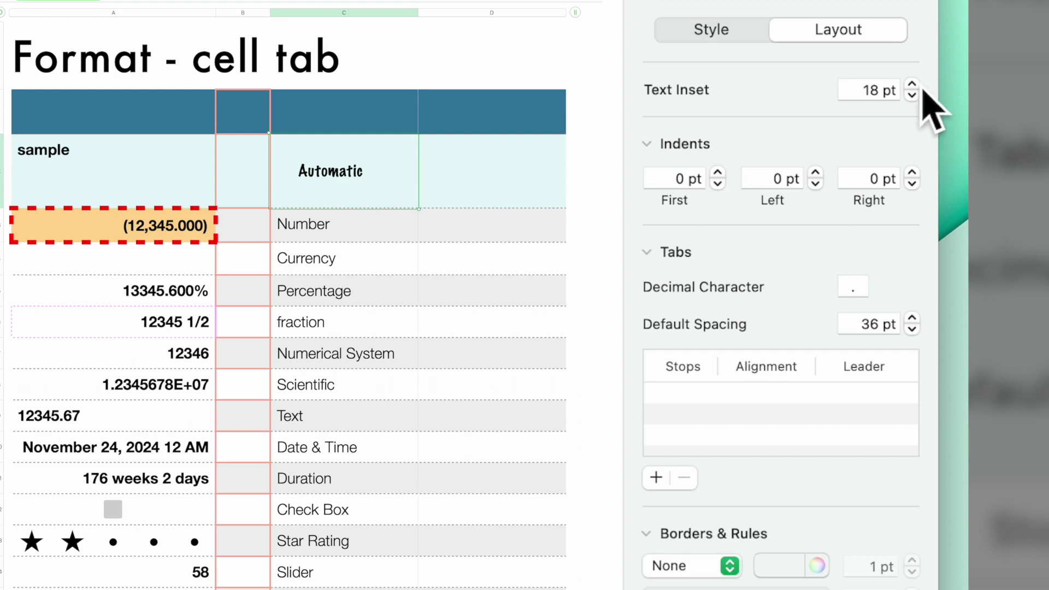
left_click(913, 95)
left_click_drag(912, 95, 913, 95)
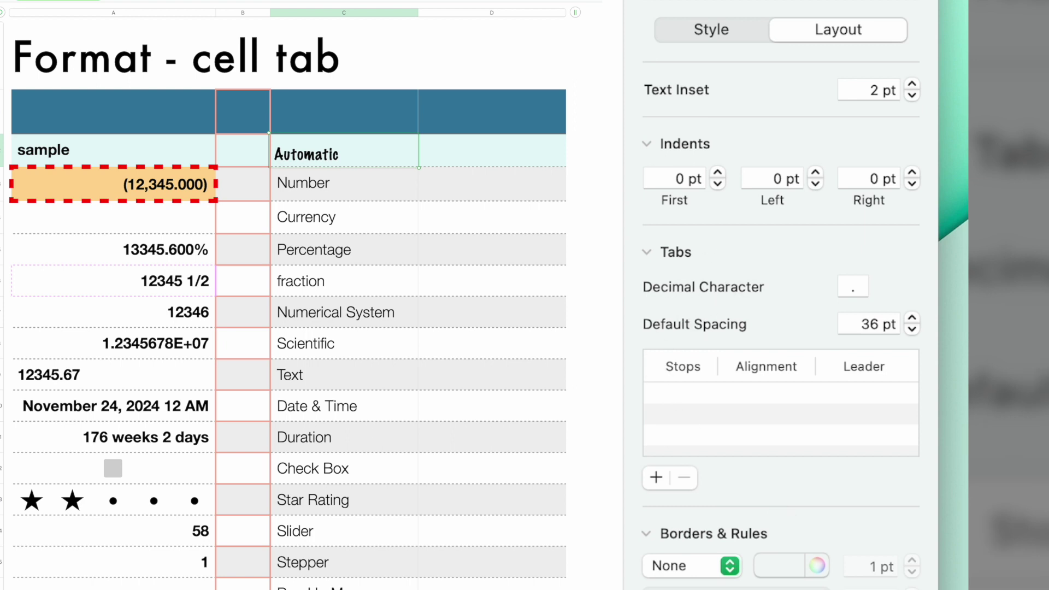
Step: Give the Automatic paragraph a solid 1 pt orange border around all four sides
scroll(686, 387, "down", 5)
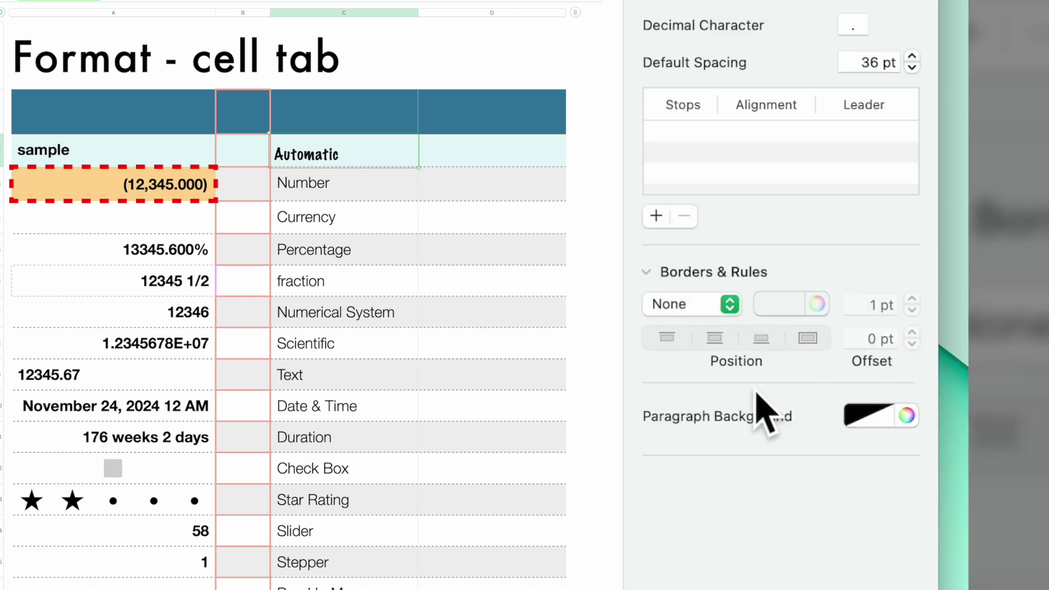
left_click(648, 273)
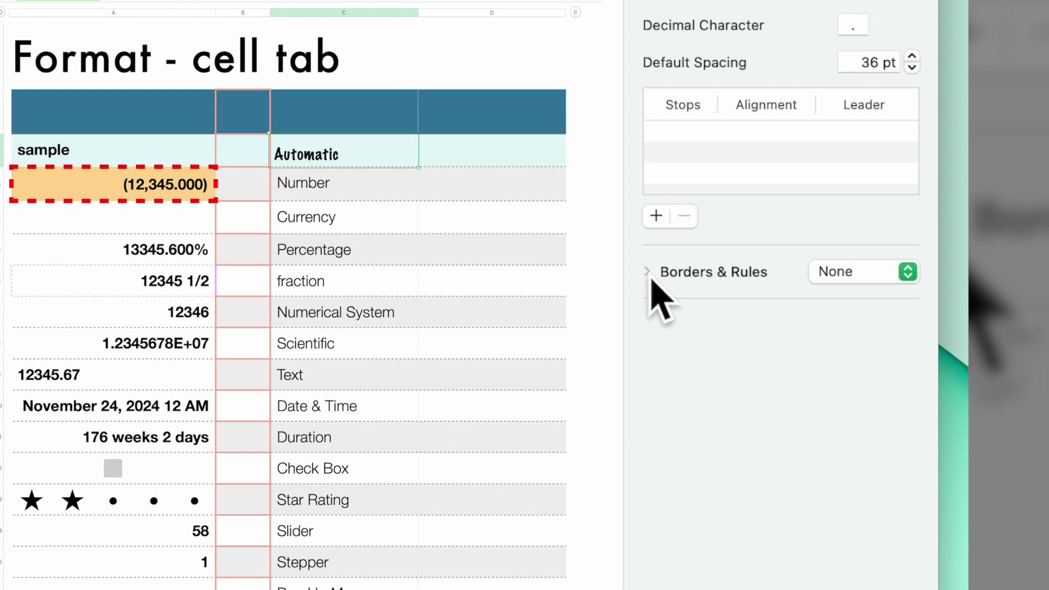
left_click(651, 275)
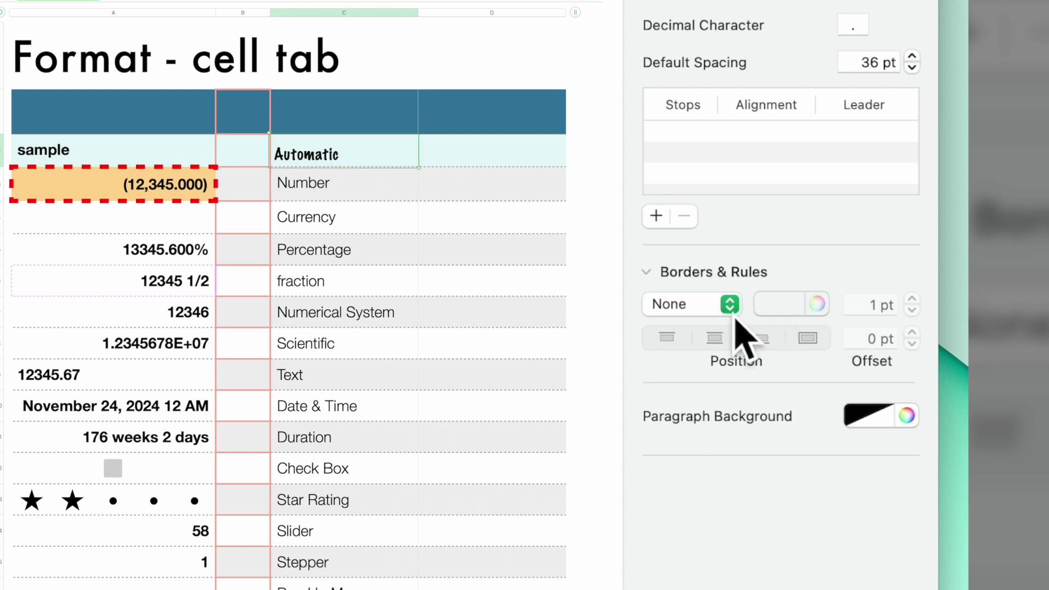
left_click(741, 315)
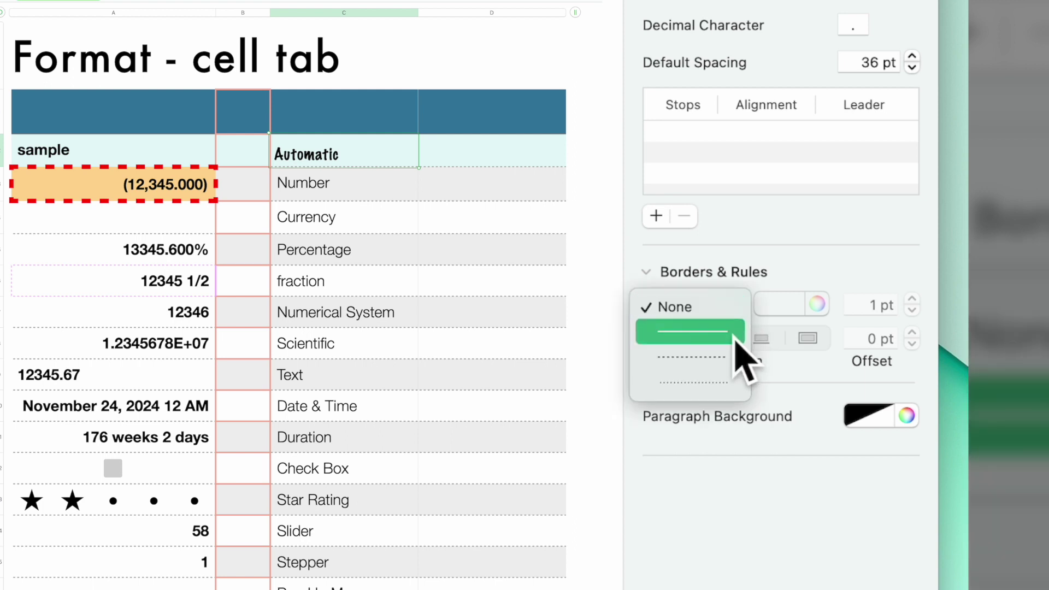
left_click(733, 334)
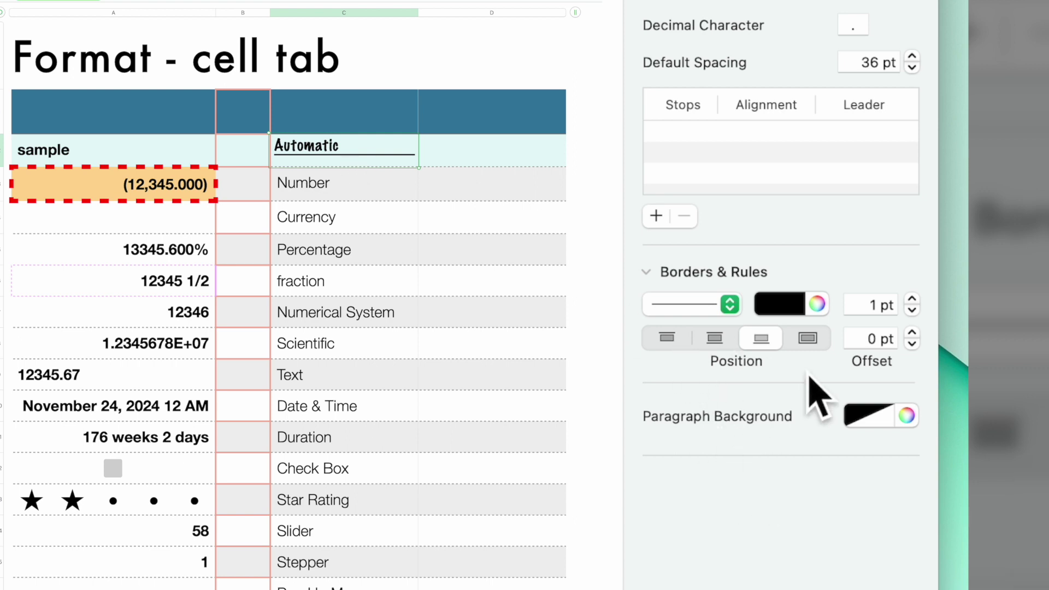
left_click(808, 338)
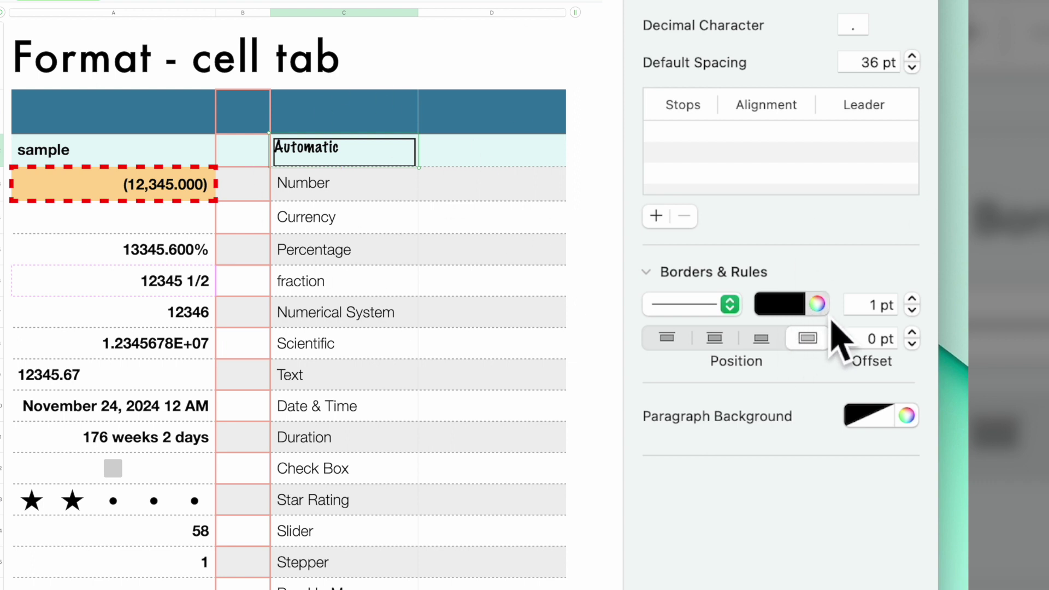
left_click(825, 311)
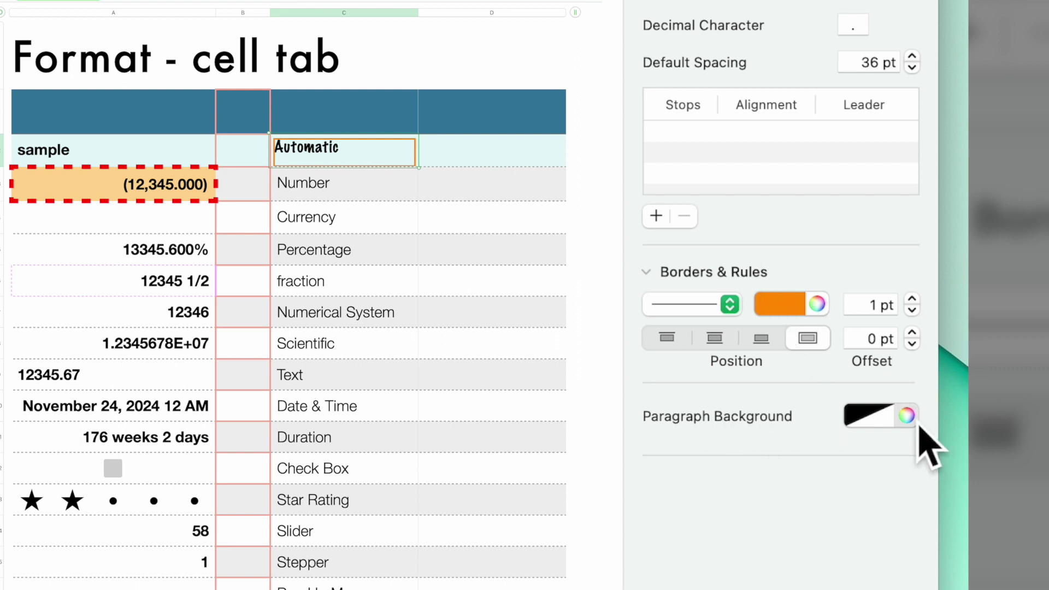
Step: Fill the Automatic paragraph's background with purple behind its text
left_click(869, 429)
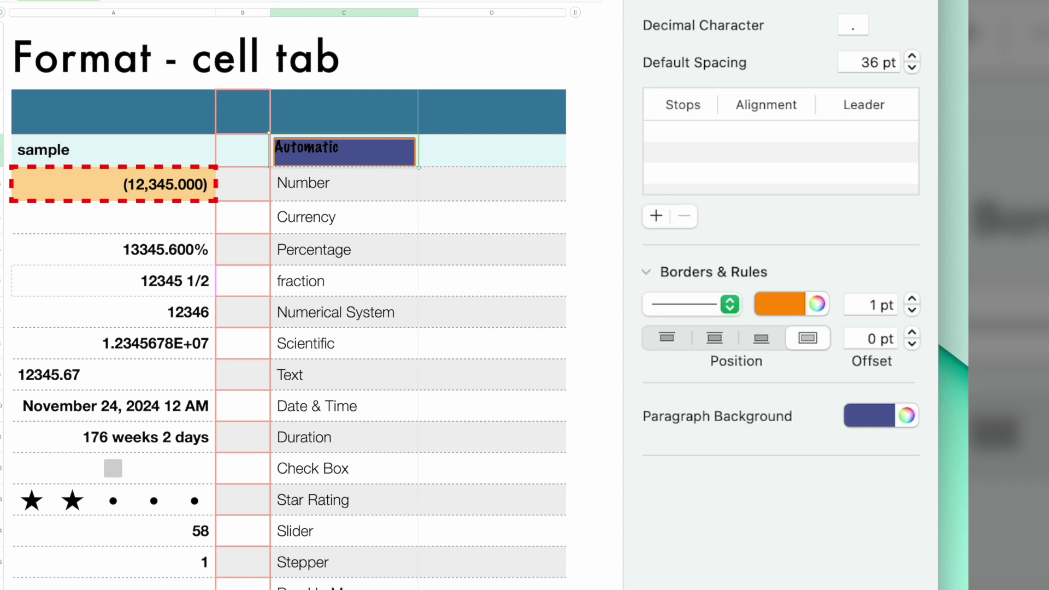
Step: Leave the Automatic cell and return to the cell-format sheet after checking the other sheets
key("Escape")
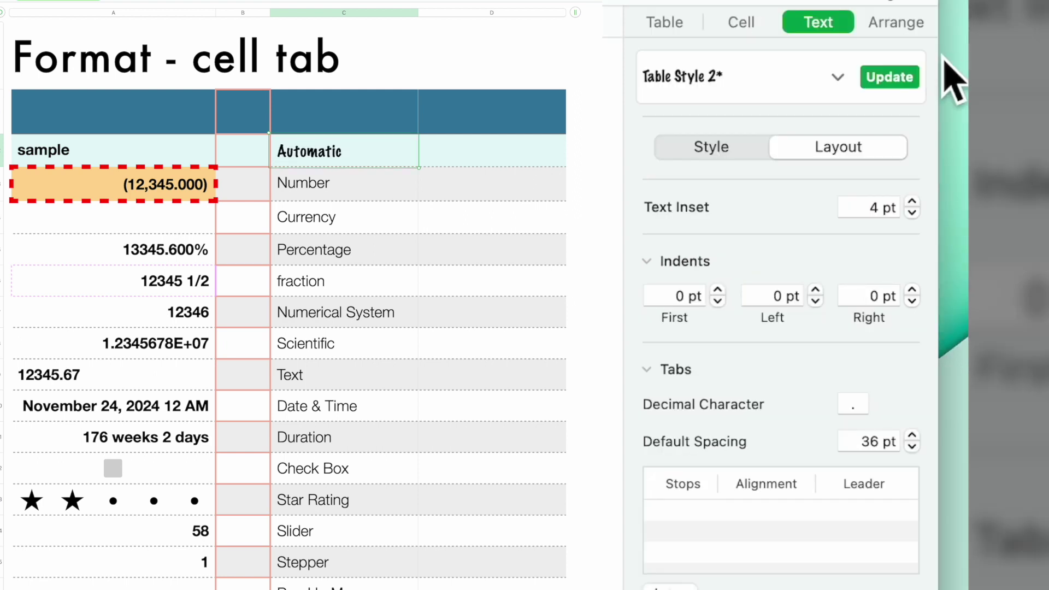
left_click(910, 26)
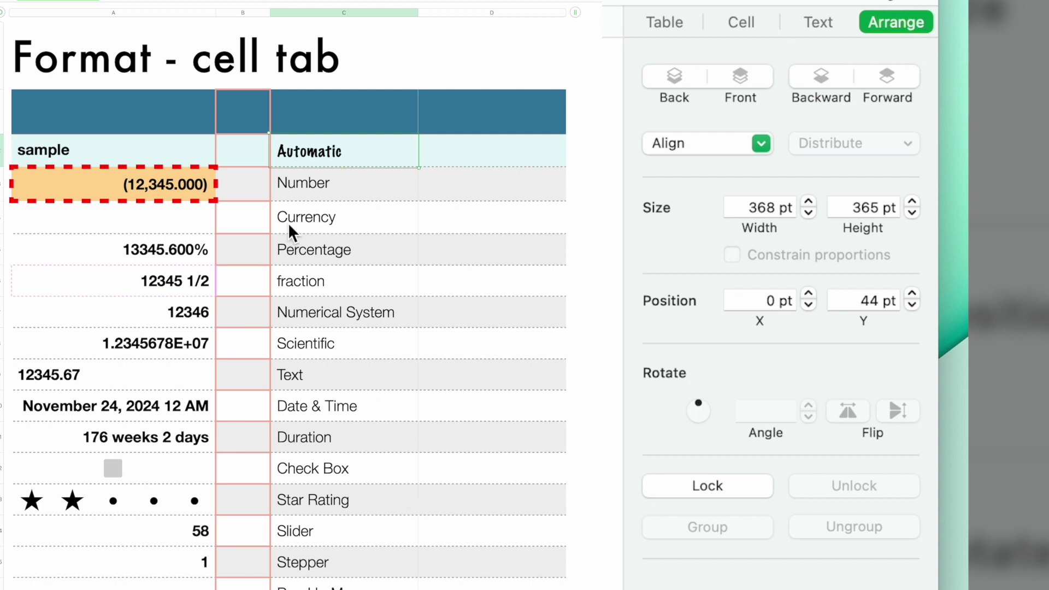
left_click(131, 2)
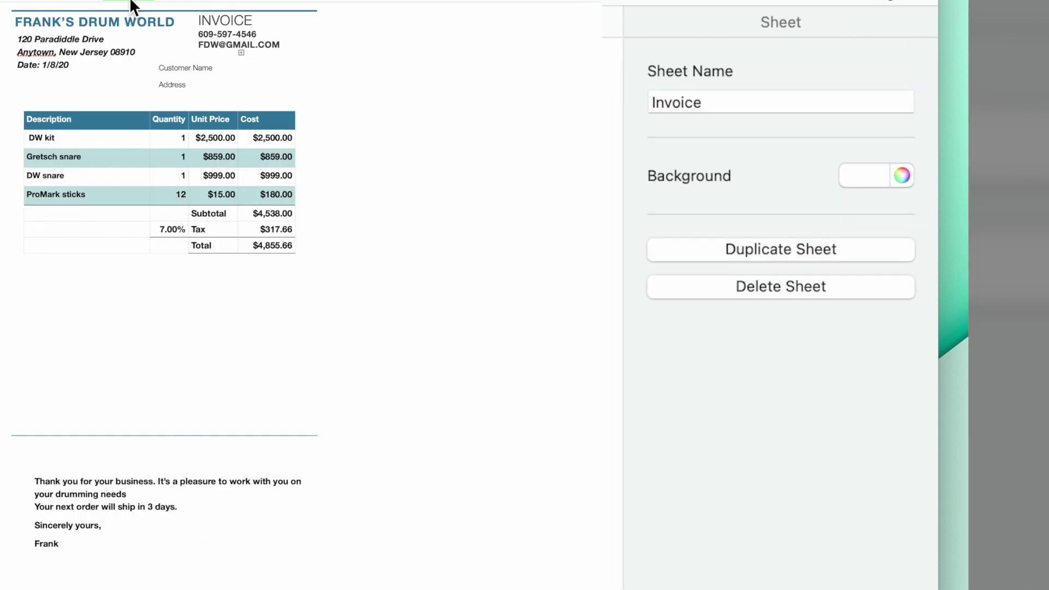
left_click(183, 4)
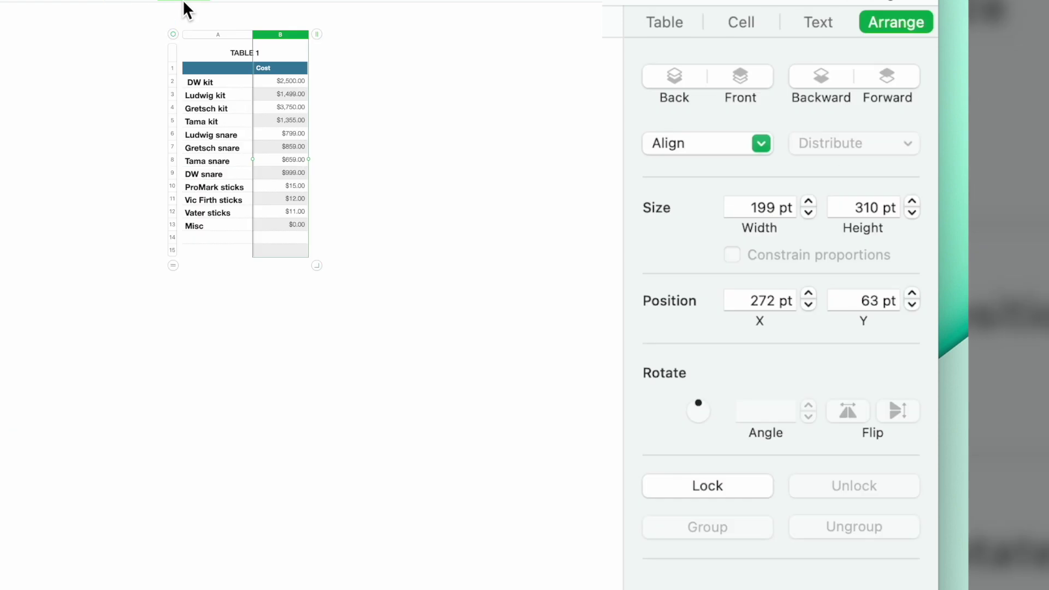
left_click(61, 4)
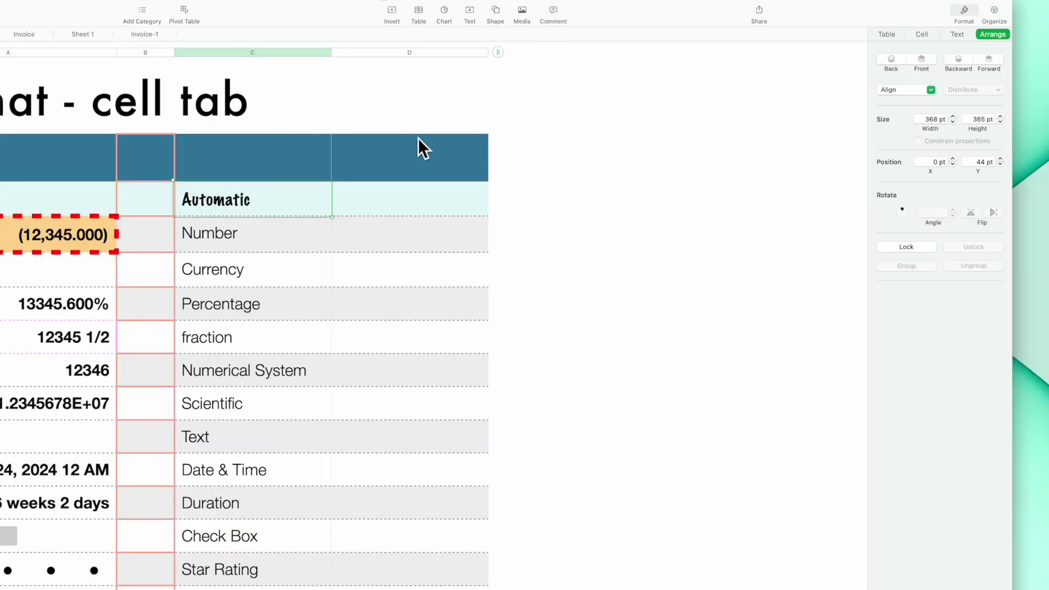
Step: Insert the baseball players photo from the Photos library and select it
left_click(527, 14)
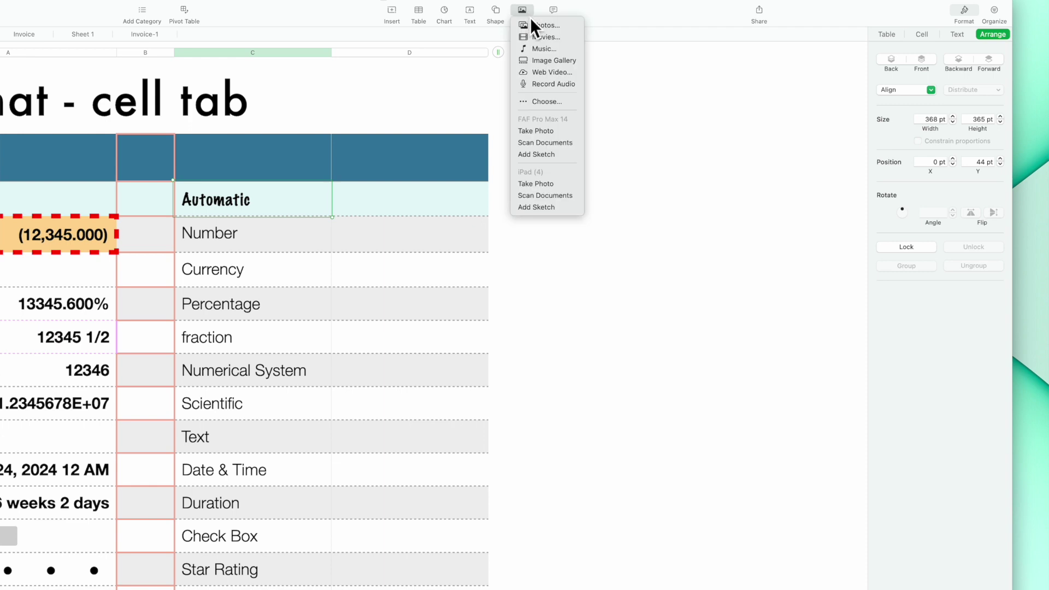
left_click(555, 31)
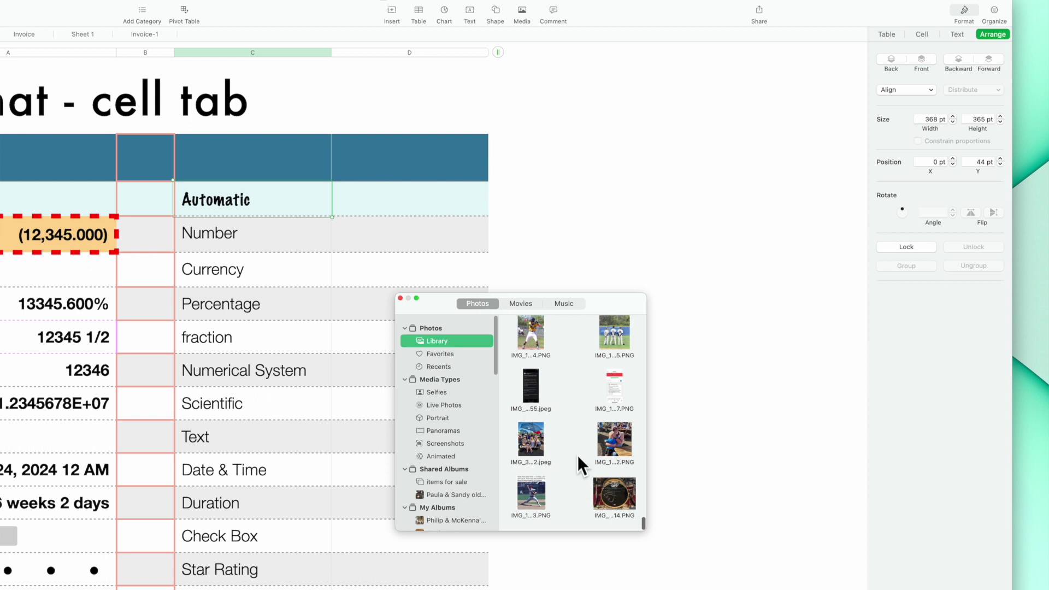
left_click(618, 342)
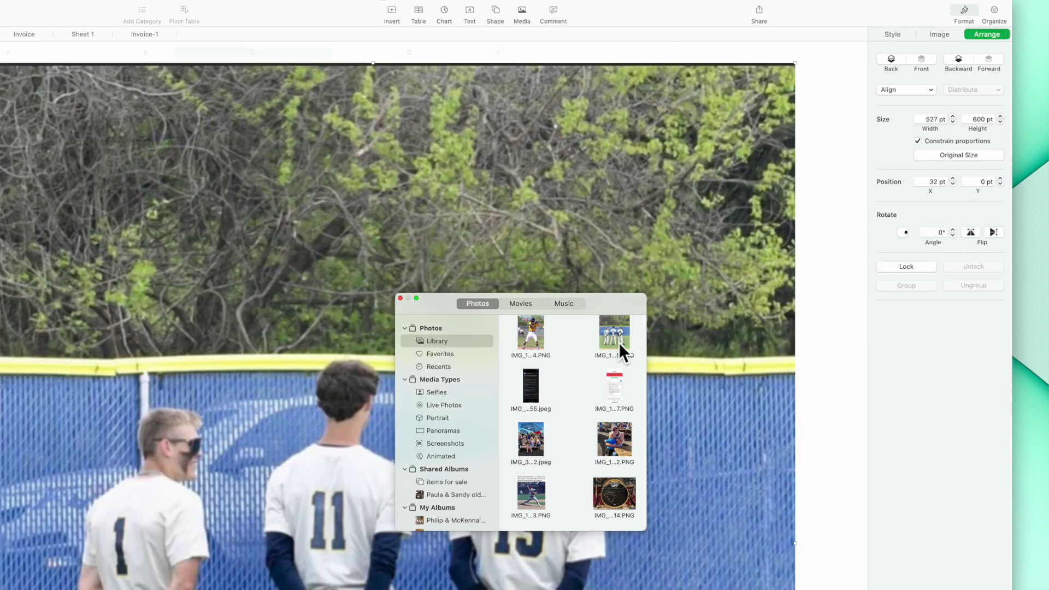
left_click(400, 299)
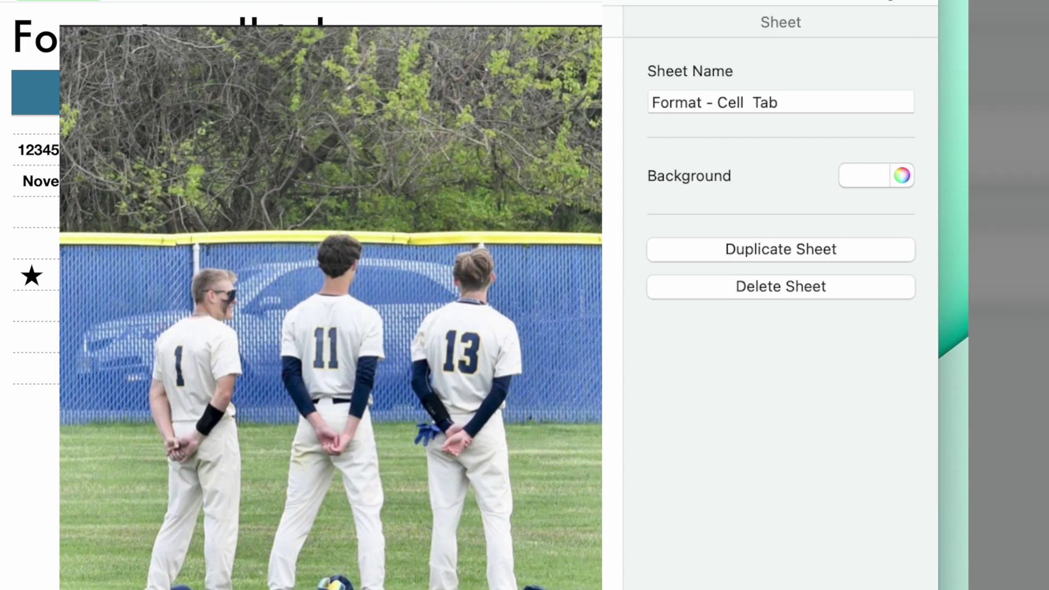
left_click(357, 364)
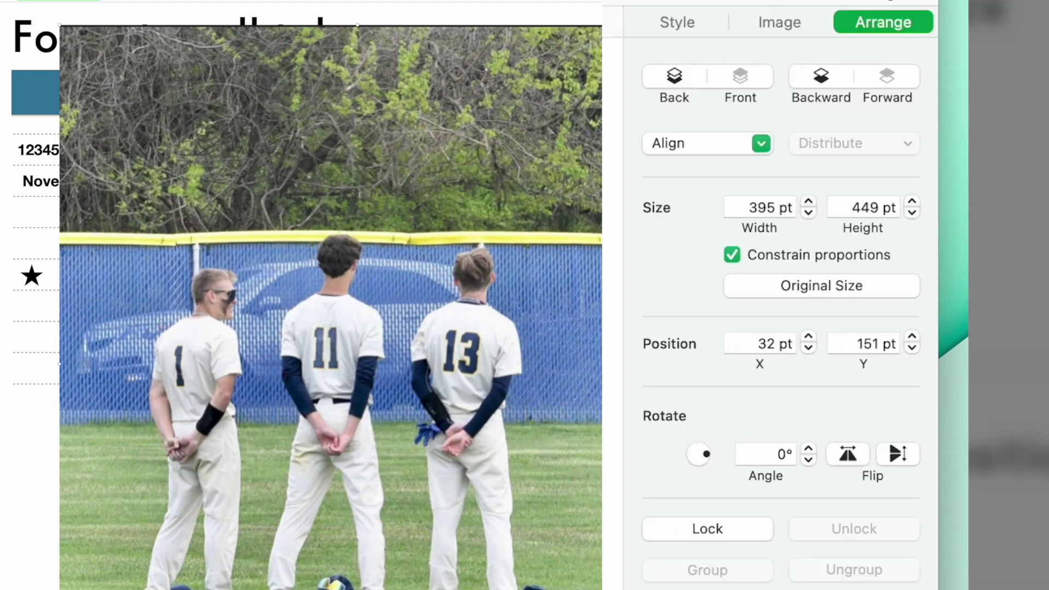
Step: Shrink the baseball photo to 227 × 258 pt, layer it behind the table, and align it left
left_click_drag(357, 25, 477, 378)
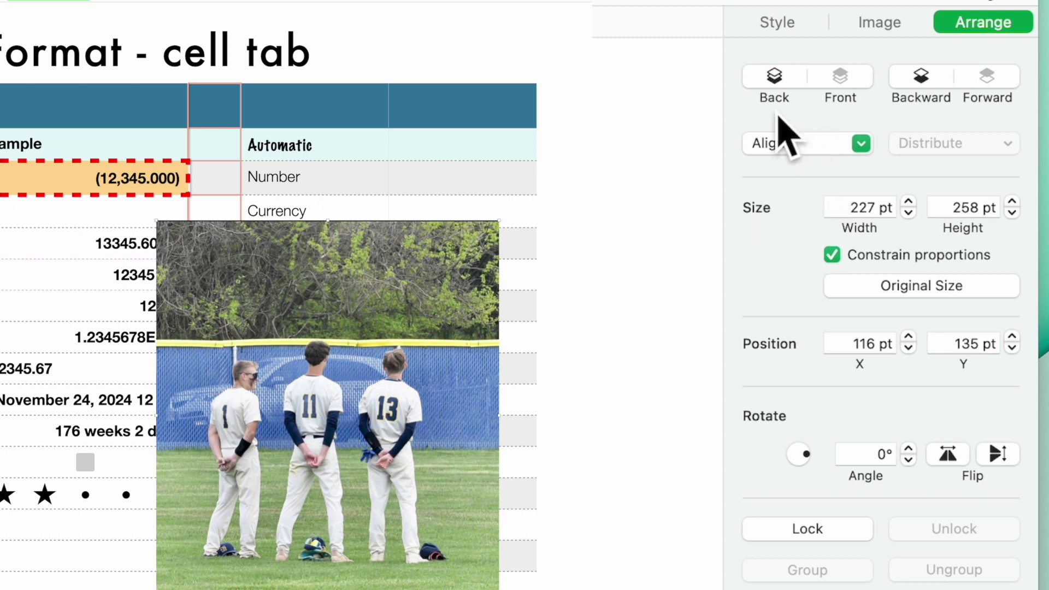
left_click(785, 88)
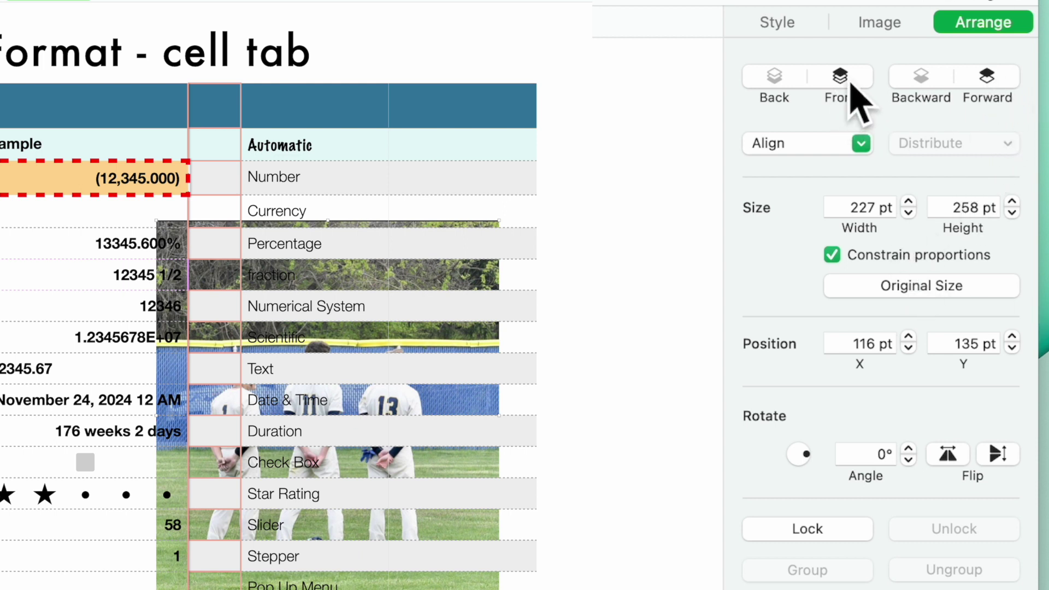
left_click(851, 89)
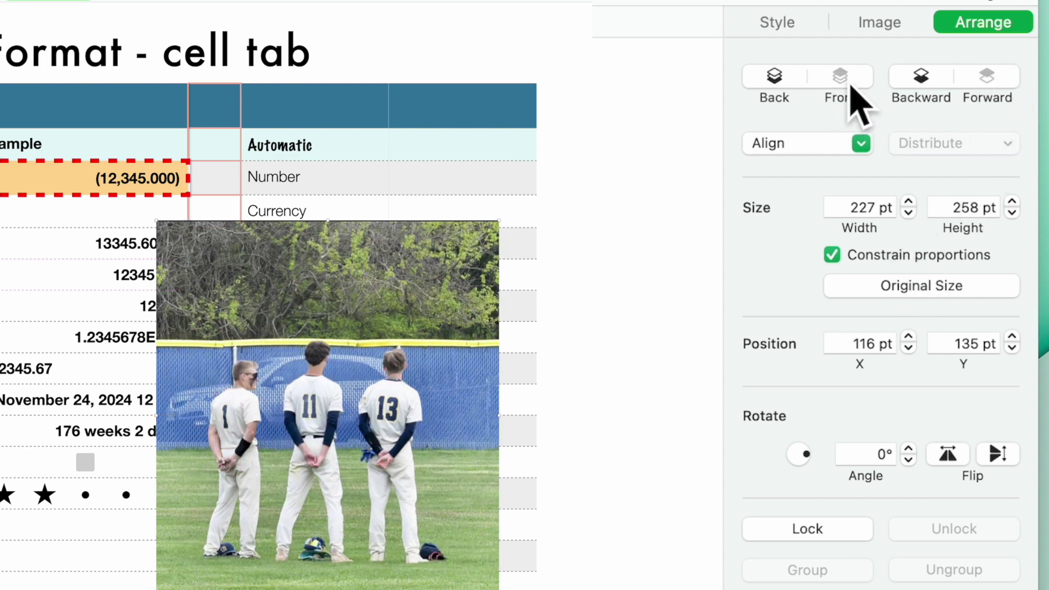
left_click(929, 86)
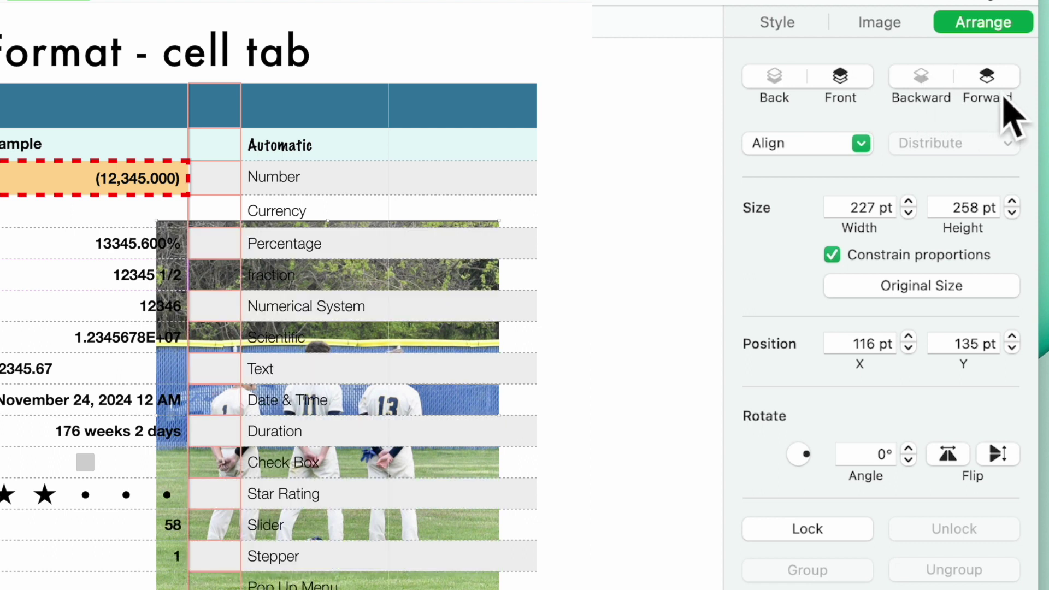
left_click(994, 79)
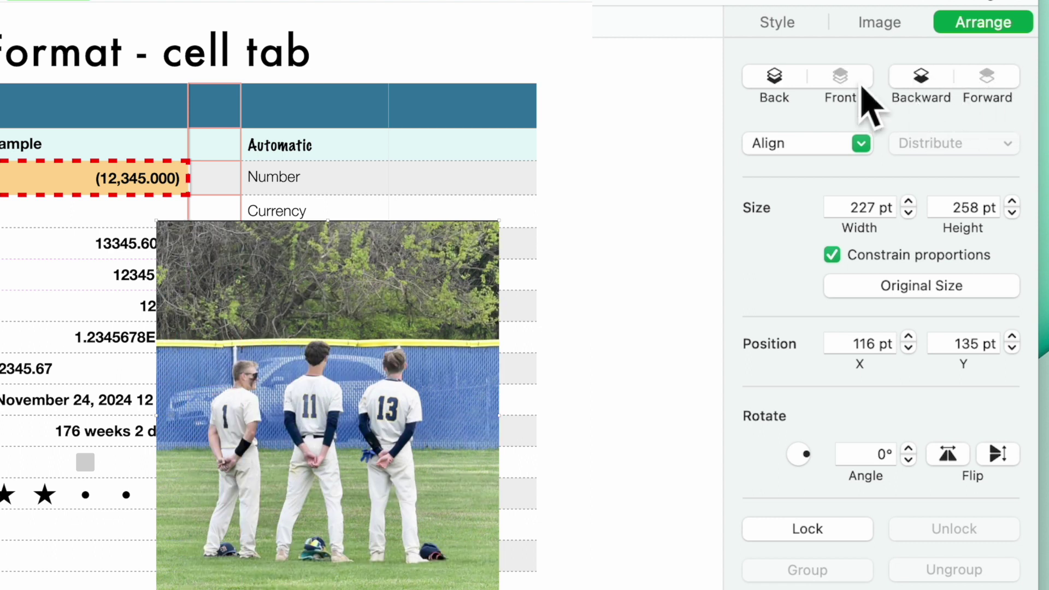
left_click(782, 87)
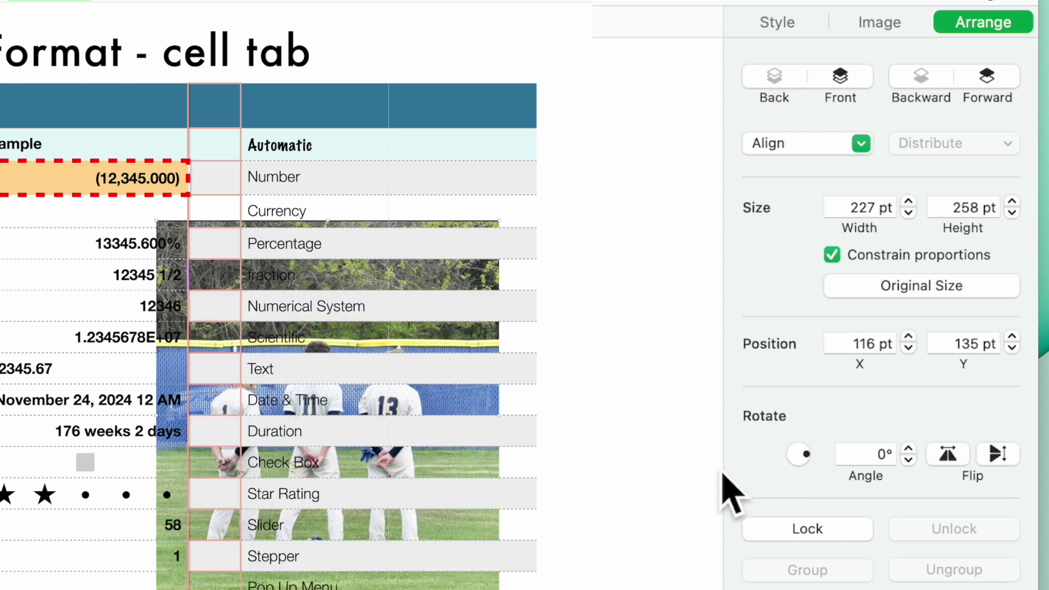
left_click(862, 145)
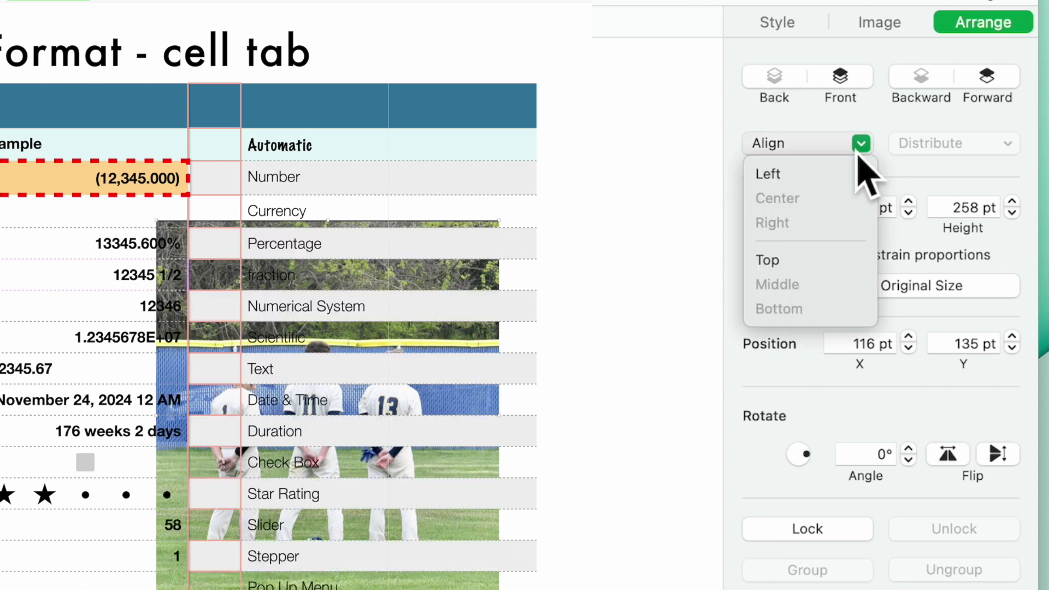
Step: Bring the baseball photo in front of the table and move it to X 53 pt, Y 99 pt
left_click(803, 175)
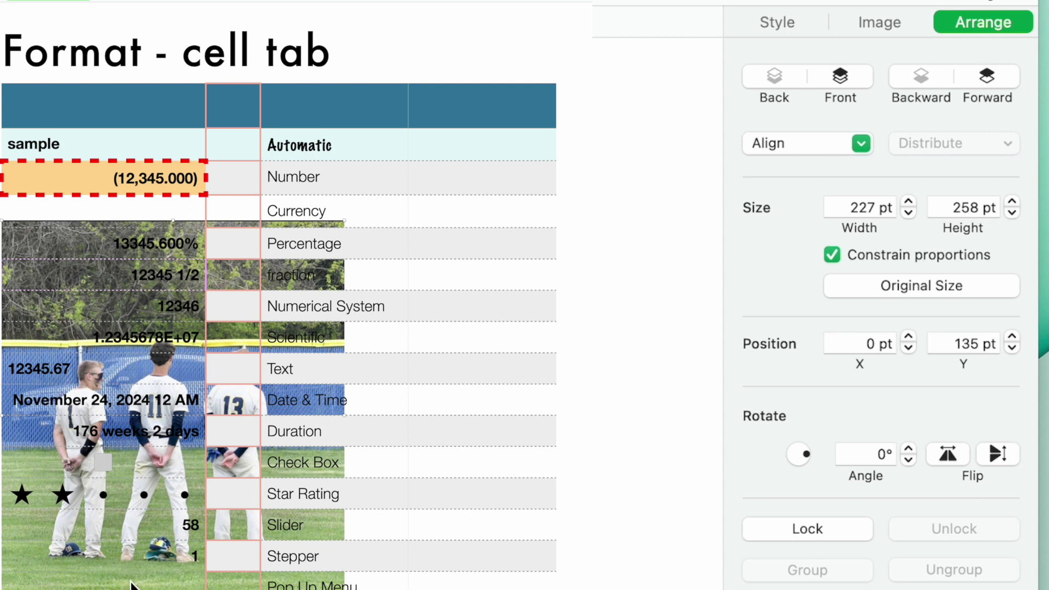
key("super+shift+f")
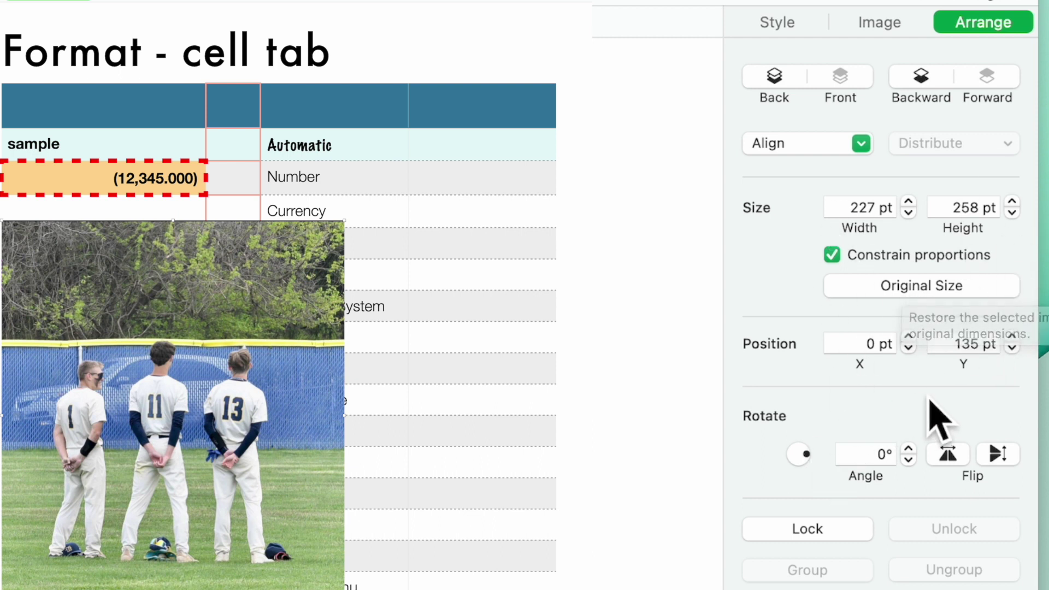
left_click(909, 336)
left_click(908, 337)
left_click(909, 337)
left_click_drag(917, 342, 917, 341)
left_click_drag(1013, 350, 1014, 350)
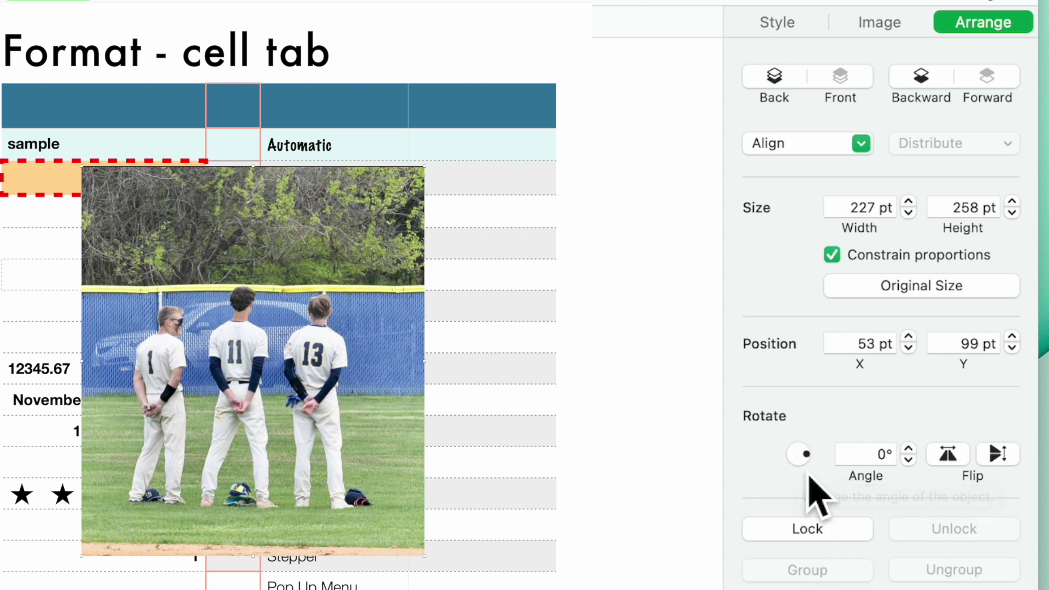
Step: Tilt the photo with the Angle wheel and flip it horizontally and vertically
left_click_drag(820, 464, 821, 469)
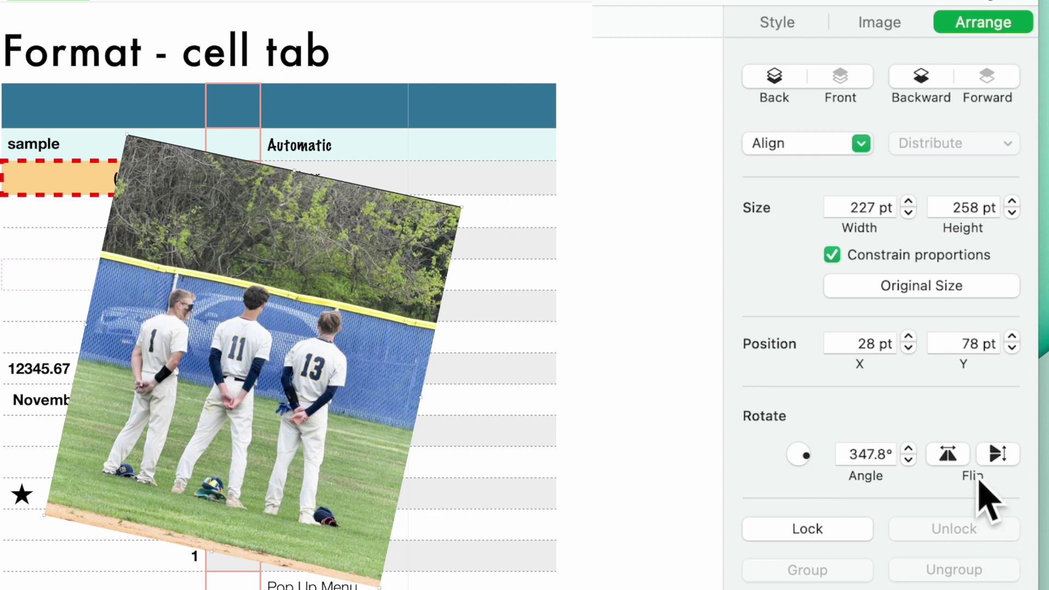
left_click(958, 458)
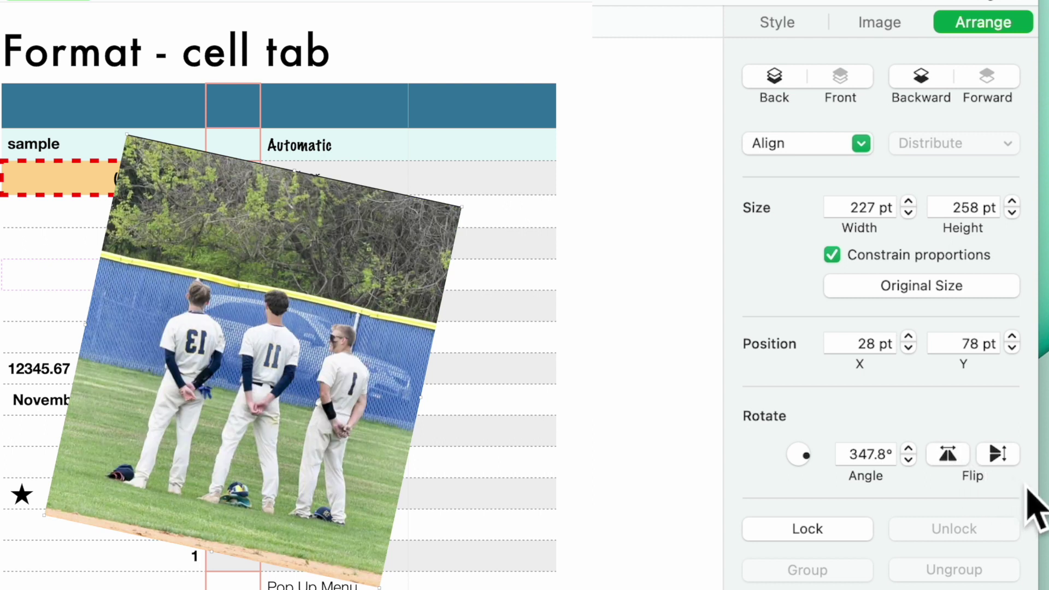
left_click(1008, 459)
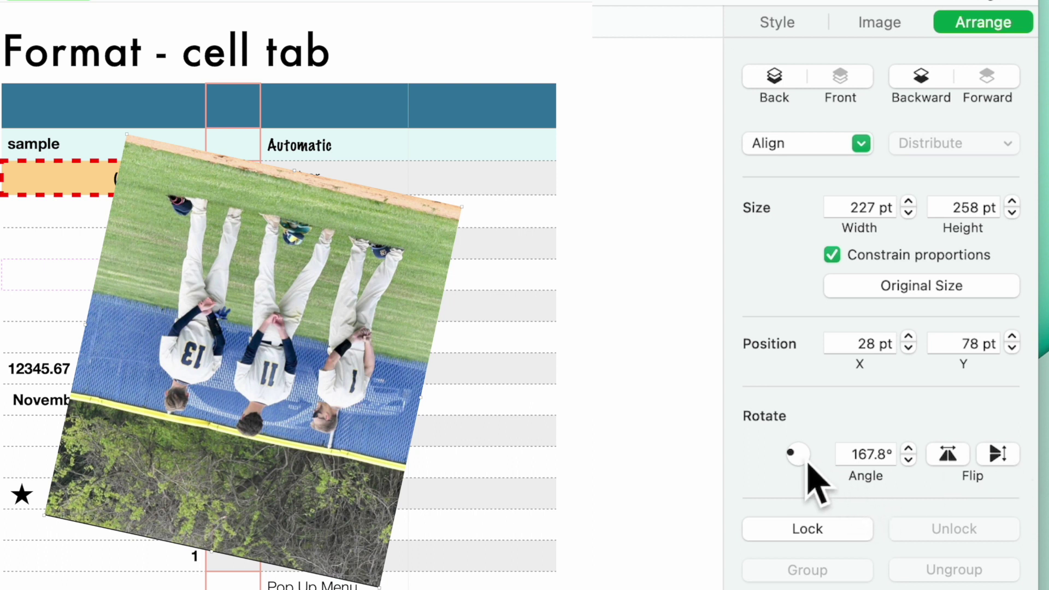
Step: Rotate the photo to 181.2°, then lock and unlock it
mouse_move(797, 466)
left_mouse_down()
mouse_move(802, 473)
mouse_move(794, 466)
left_mouse_up()
left_click(807, 530)
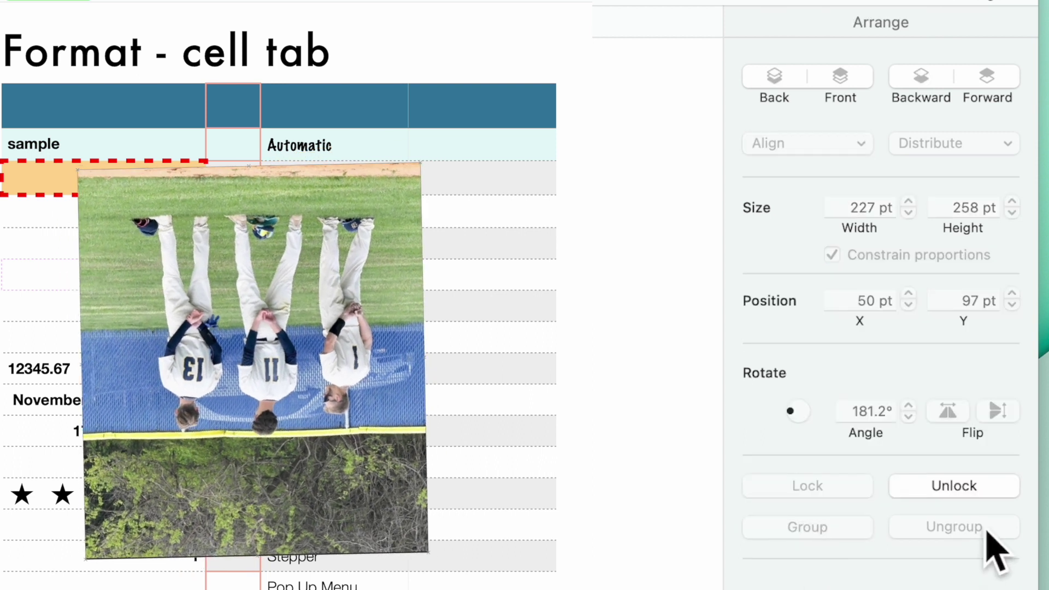
left_click(984, 492)
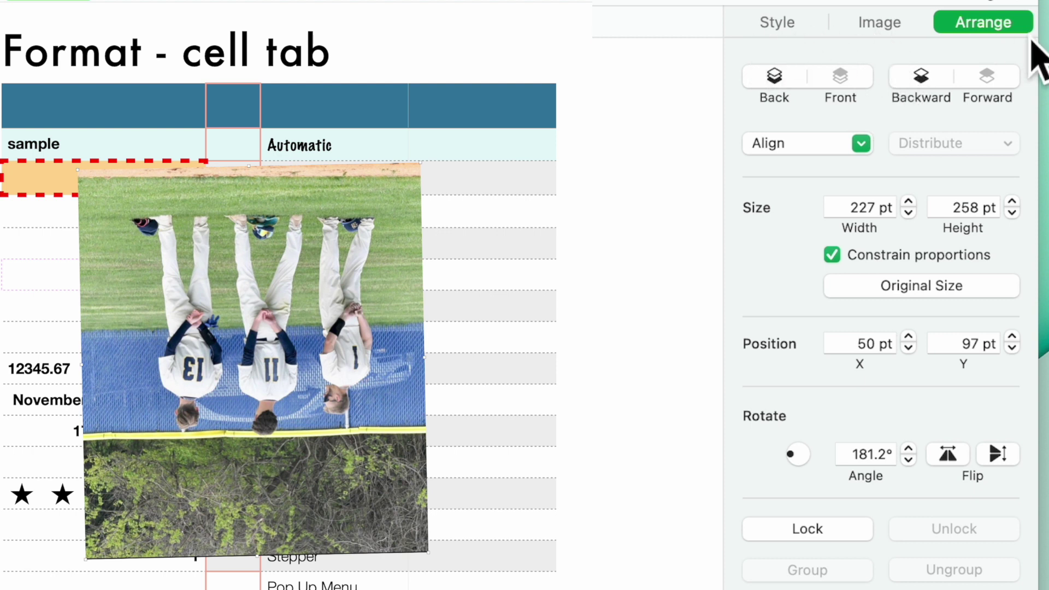
Step: Lower the photo's saturation to -6%, flip it back upright, and set exposure to -4%
left_click(880, 23)
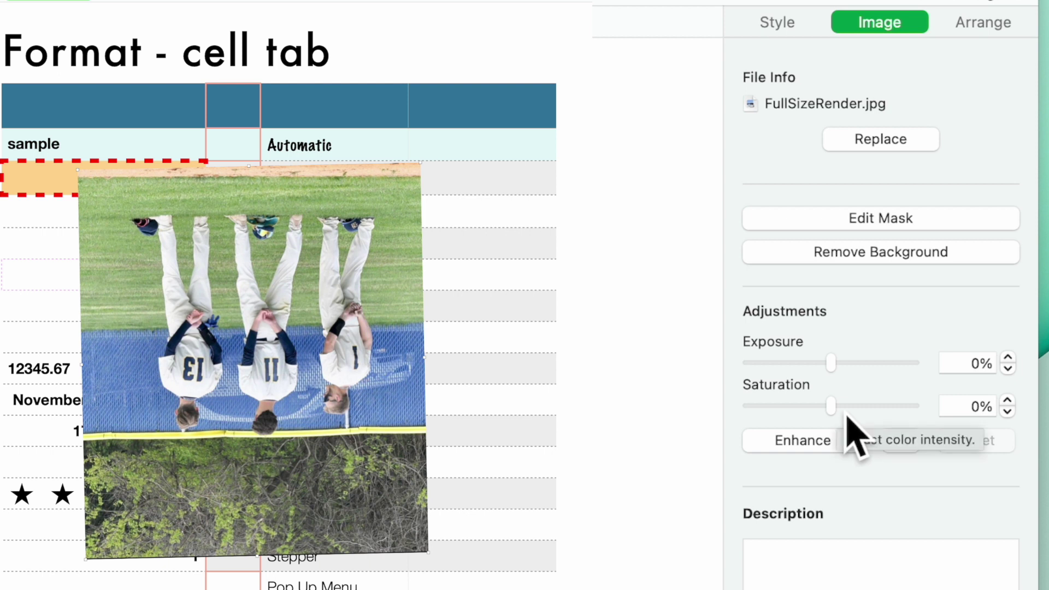
mouse_move(847, 415)
left_mouse_down()
mouse_move(925, 422)
mouse_move(772, 415)
mouse_move(921, 415)
mouse_move(841, 421)
left_mouse_up()
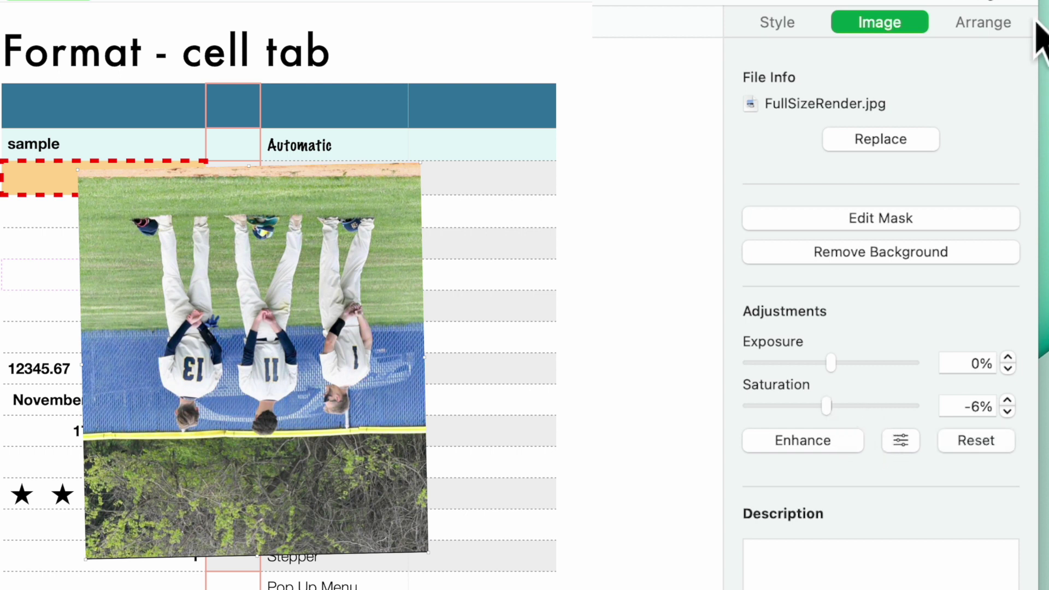
left_click(1015, 26)
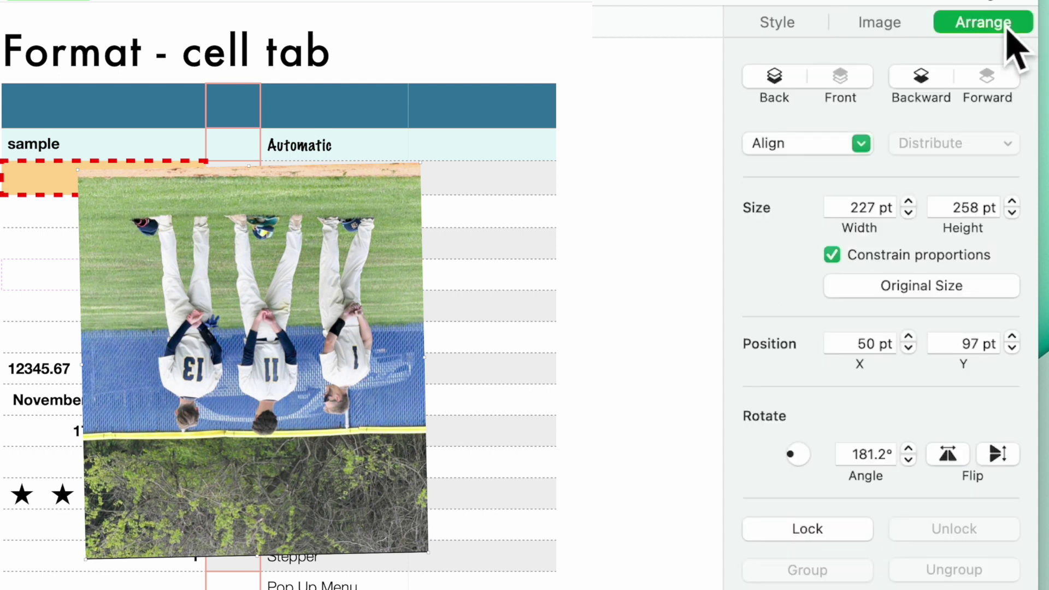
left_click(958, 464)
left_click(958, 464)
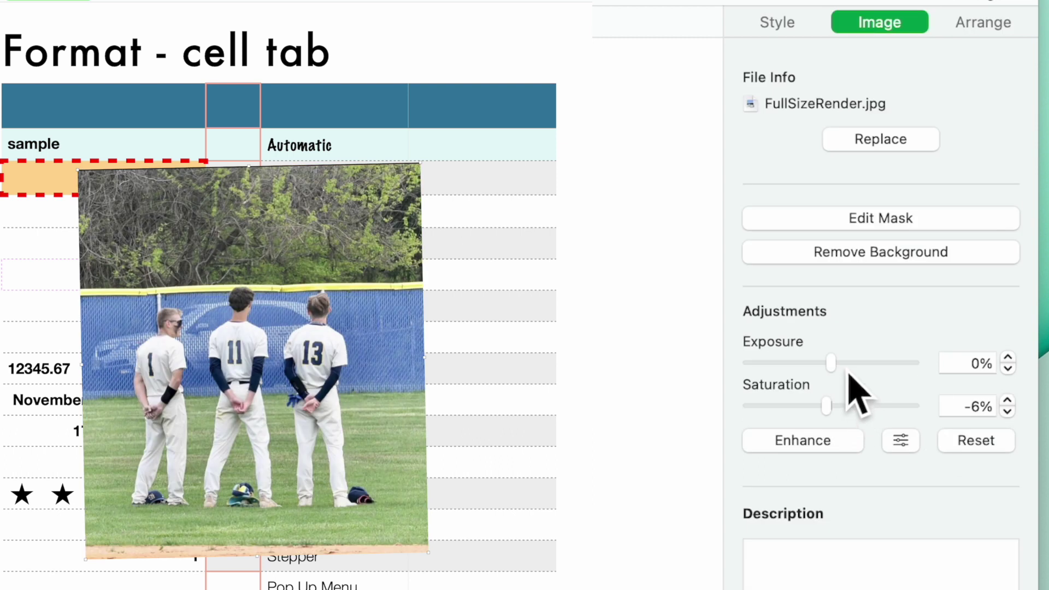
left_click_drag(838, 365, 874, 386)
Step: Apply the white-framed image style to the photo and increase its shadow offset and blur
left_click(779, 26)
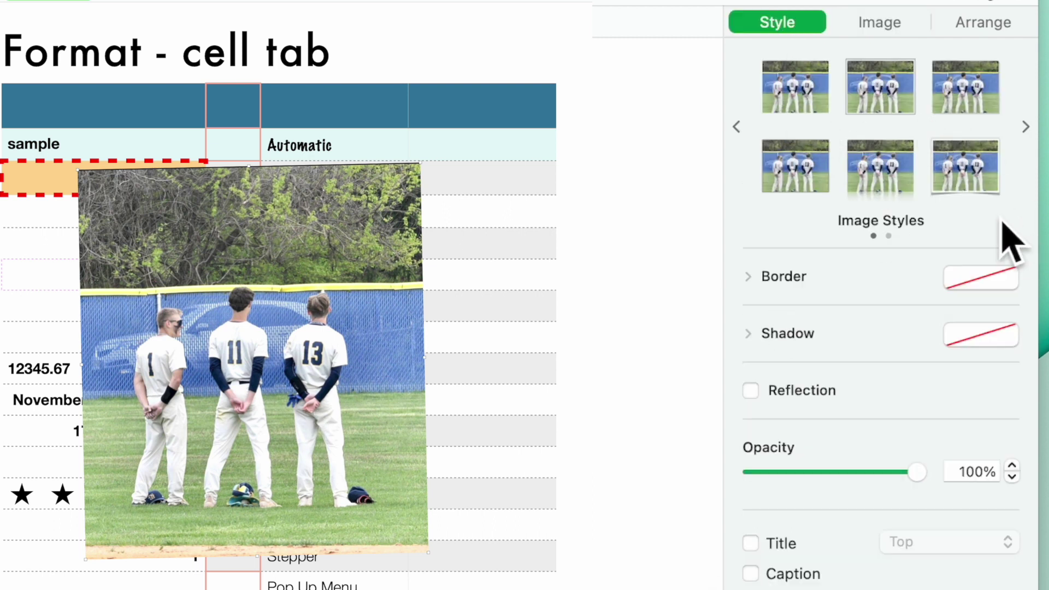
left_click(971, 174)
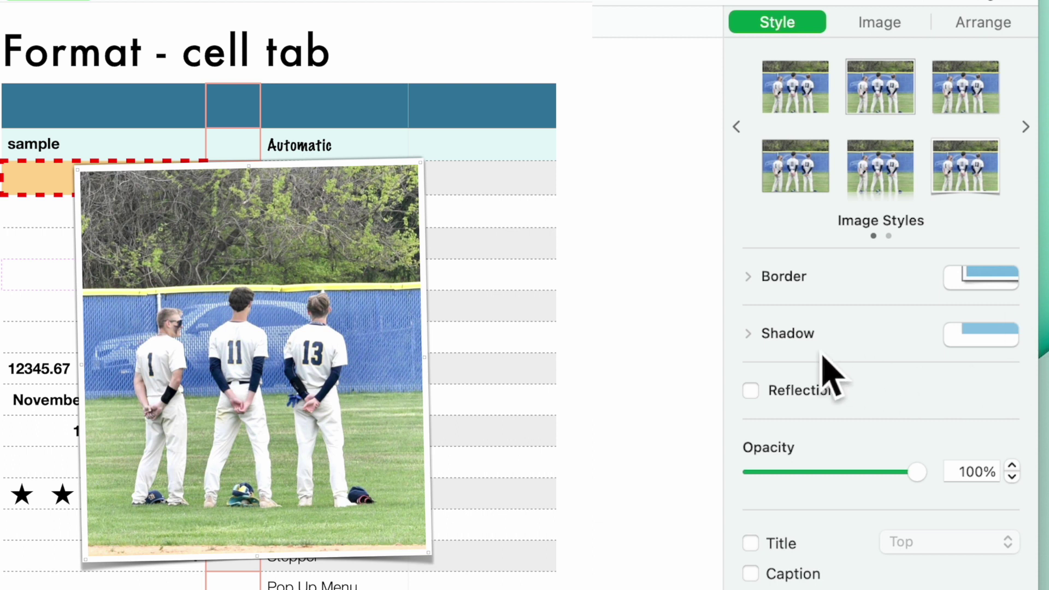
left_click(762, 336)
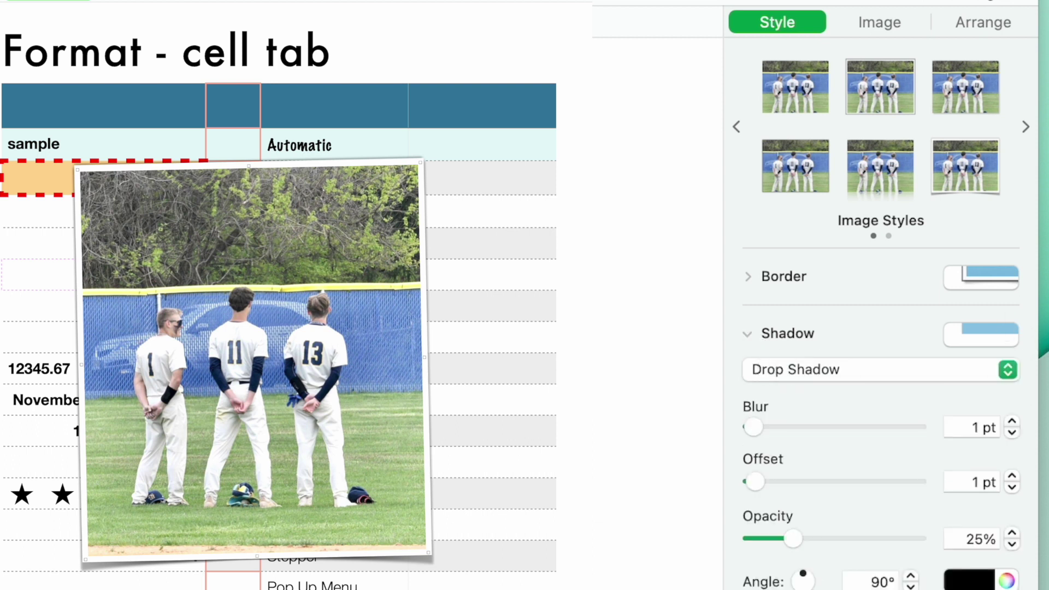
mouse_move(761, 489)
left_mouse_down()
mouse_move(820, 485)
mouse_move(760, 484)
left_mouse_up()
left_click_drag(753, 427, 866, 431)
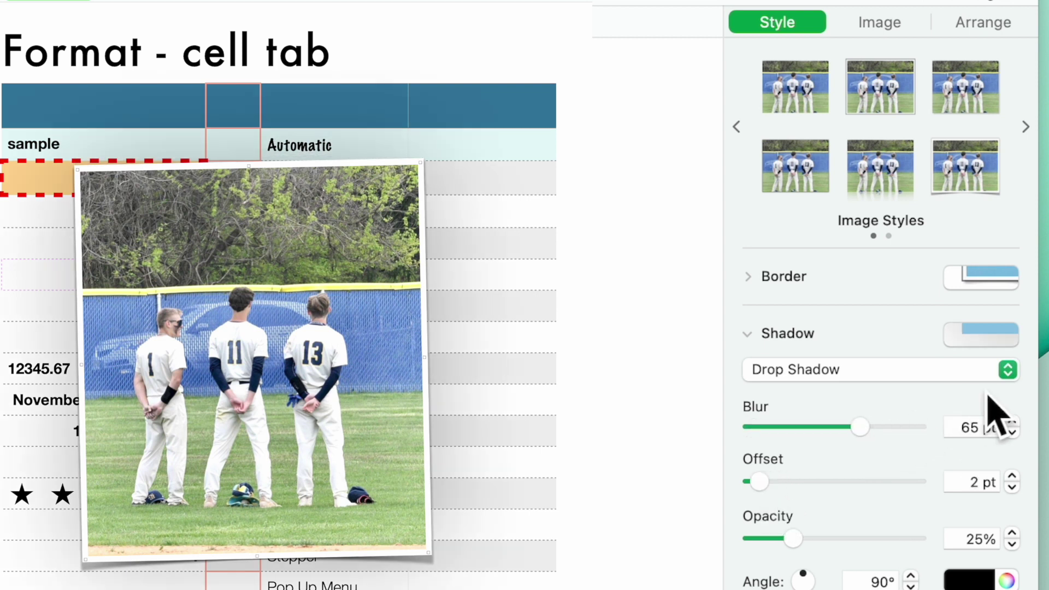
Step: Change the shadow type to Contact Shadow, then to Curved Shadow
left_click(1009, 370)
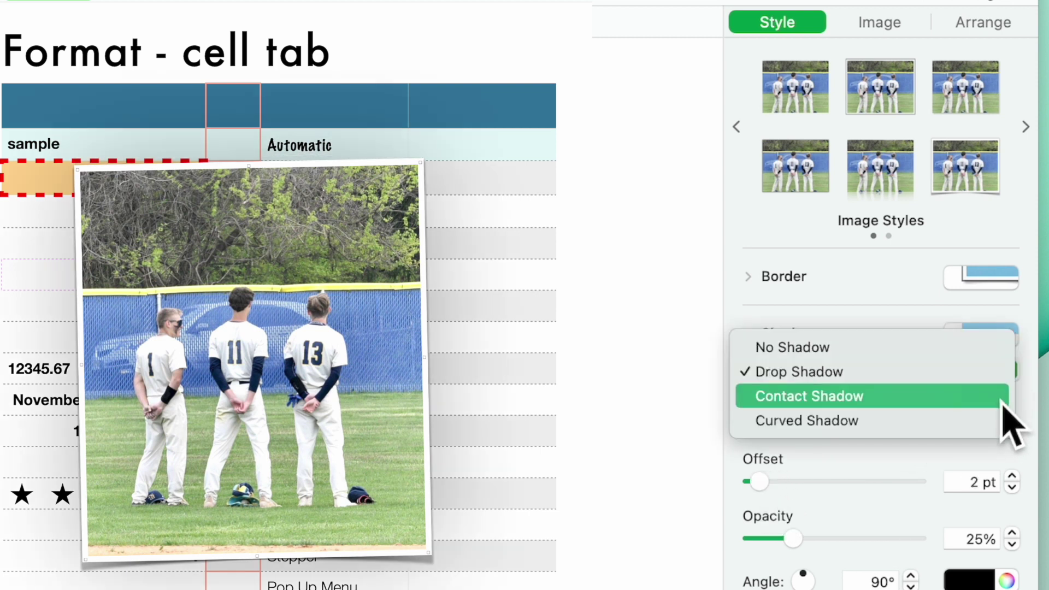
left_click(1003, 402)
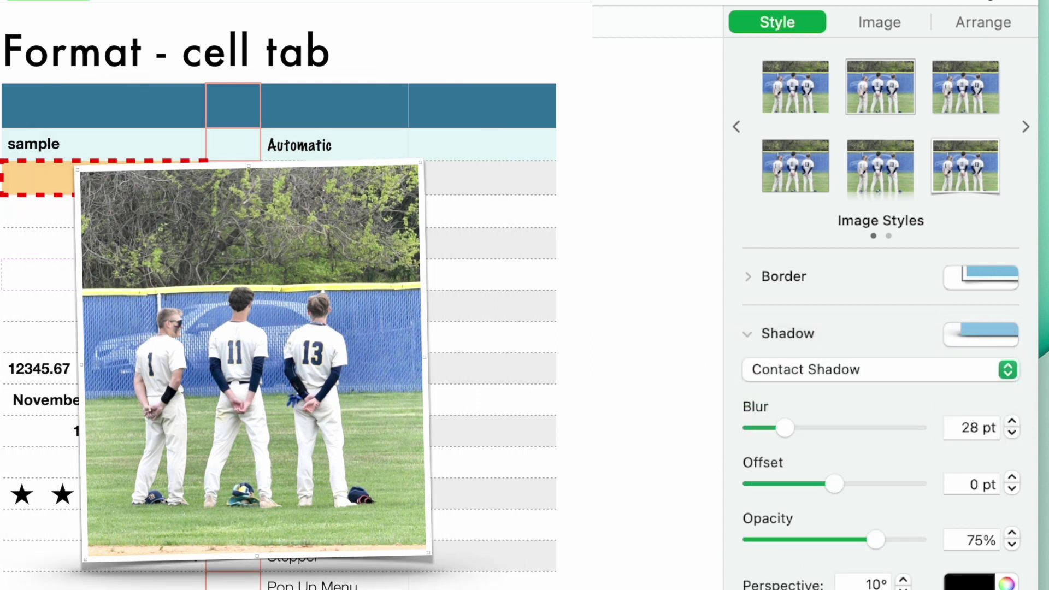
left_click(1004, 370)
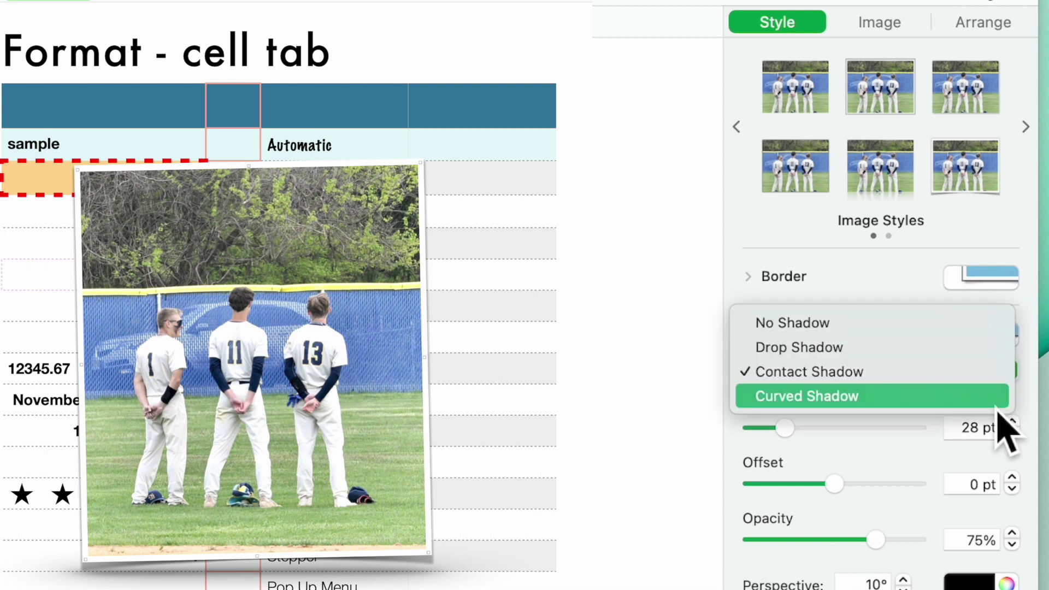
left_click(1003, 397)
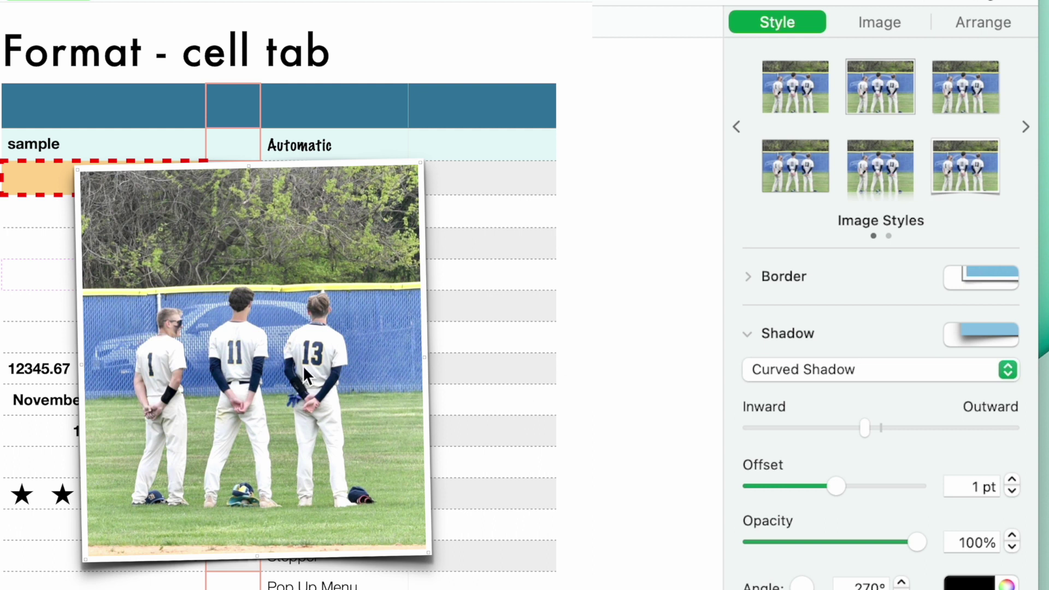
Step: After viewing the Invoice sheet, set the photo to 30% opacity and send it behind the table
left_click(129, 6)
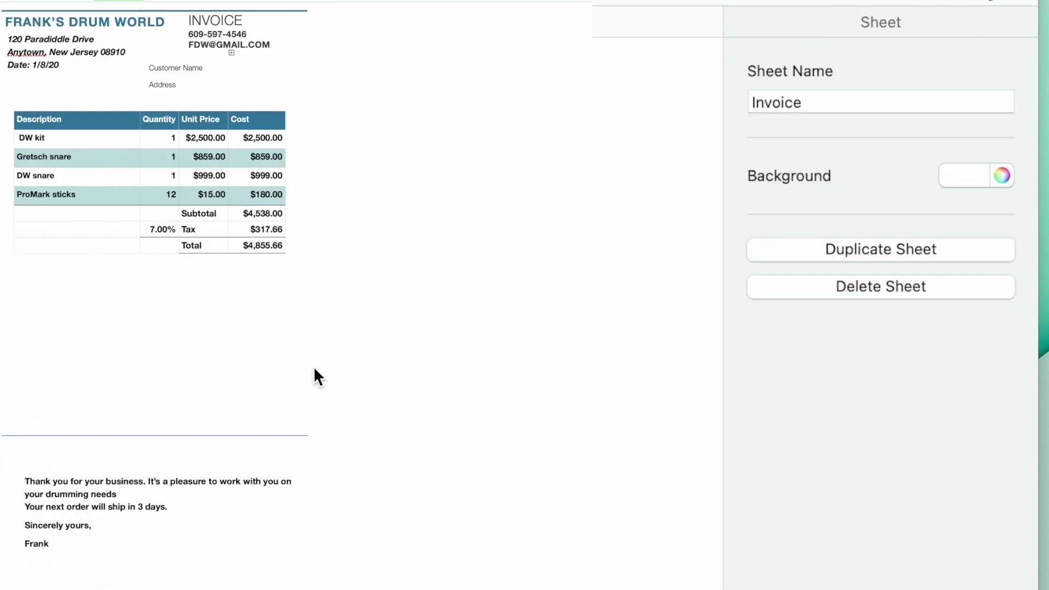
left_click(56, 7)
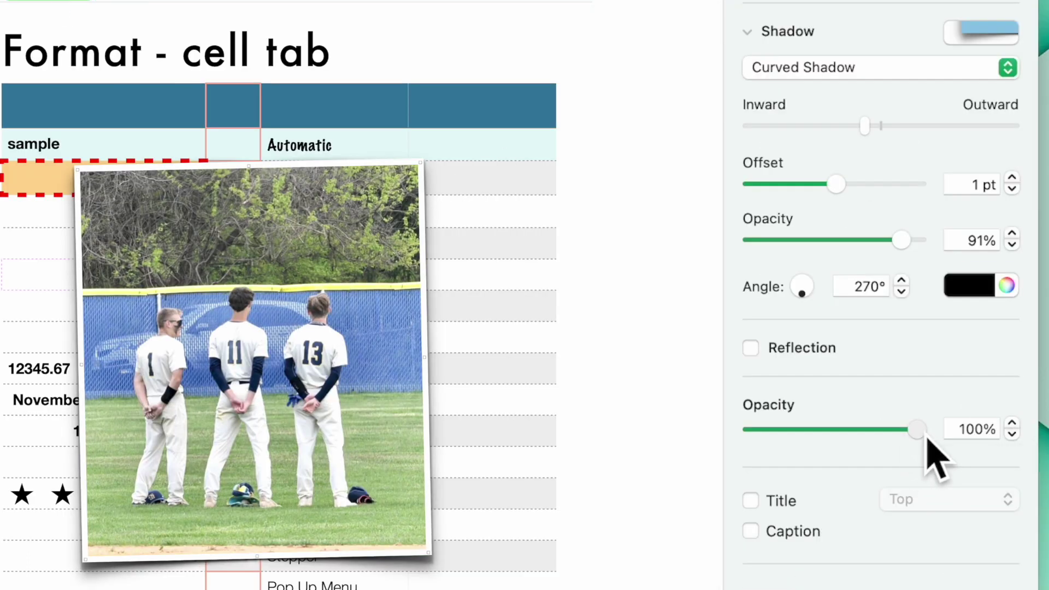
left_click_drag(928, 440, 819, 476)
scroll(820, 476, "up", 10)
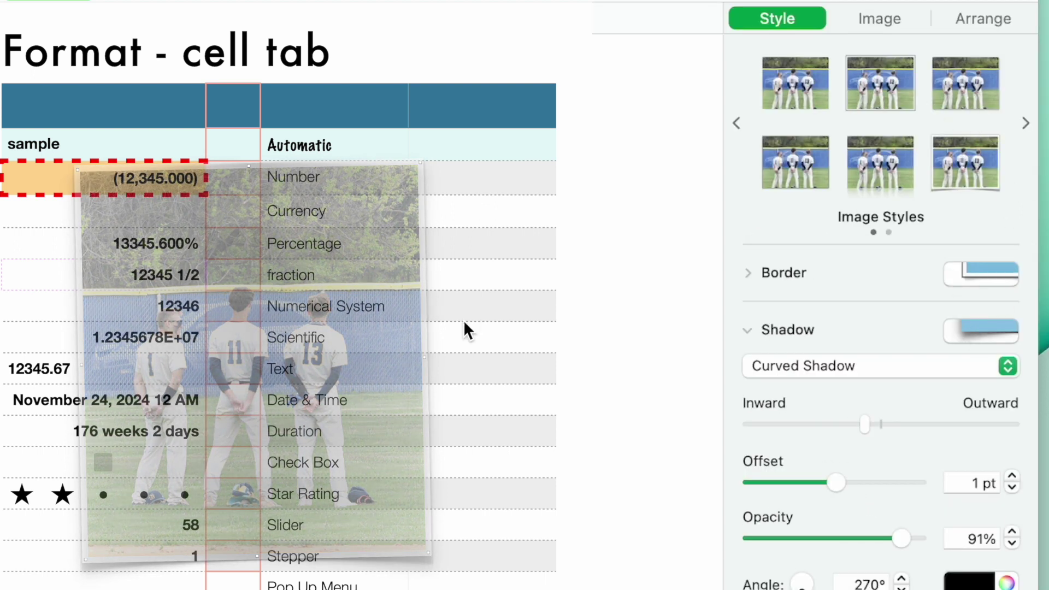
left_click(999, 24)
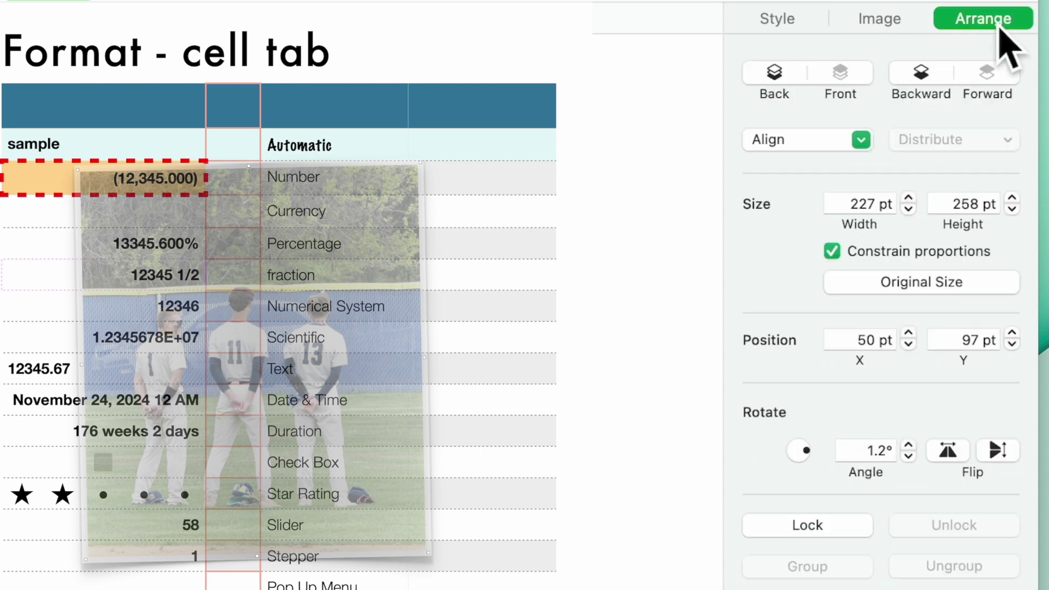
left_click(775, 76)
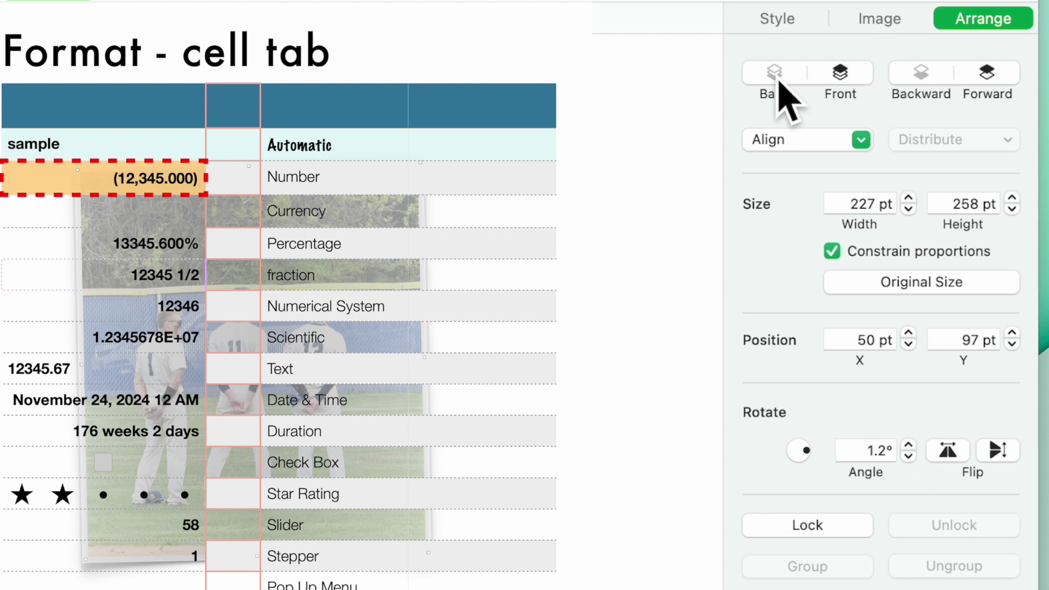